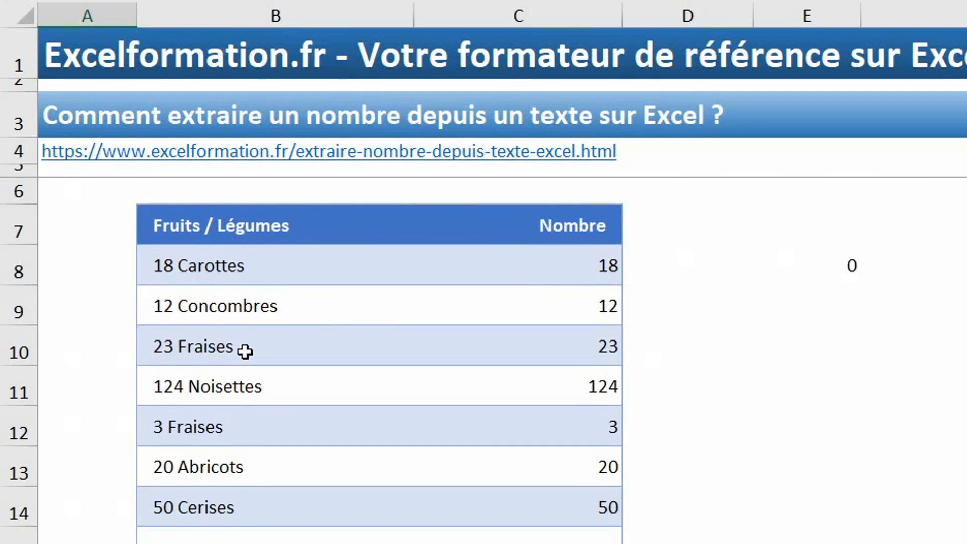
Examine the Fruits / Légumes table down to its total row and the extraction formula in cell C8.
scroll(579, 383, down, 4)
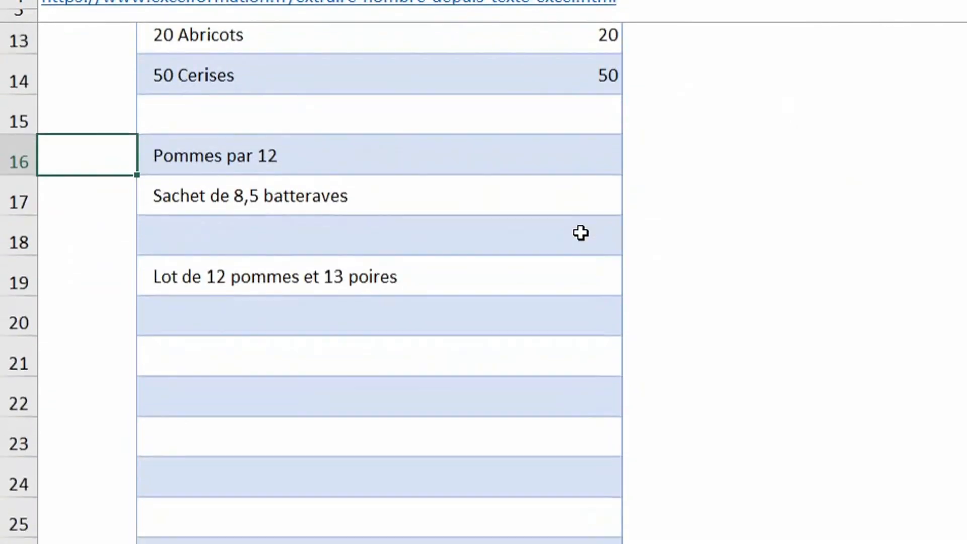
scroll(581, 233, down, 2)
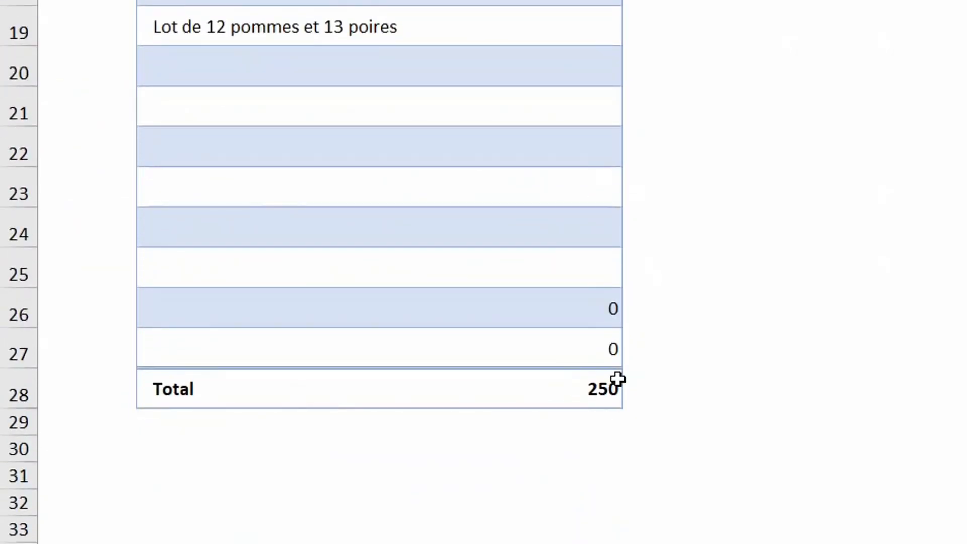
scroll(618, 378, up, 4)
click(578, 50)
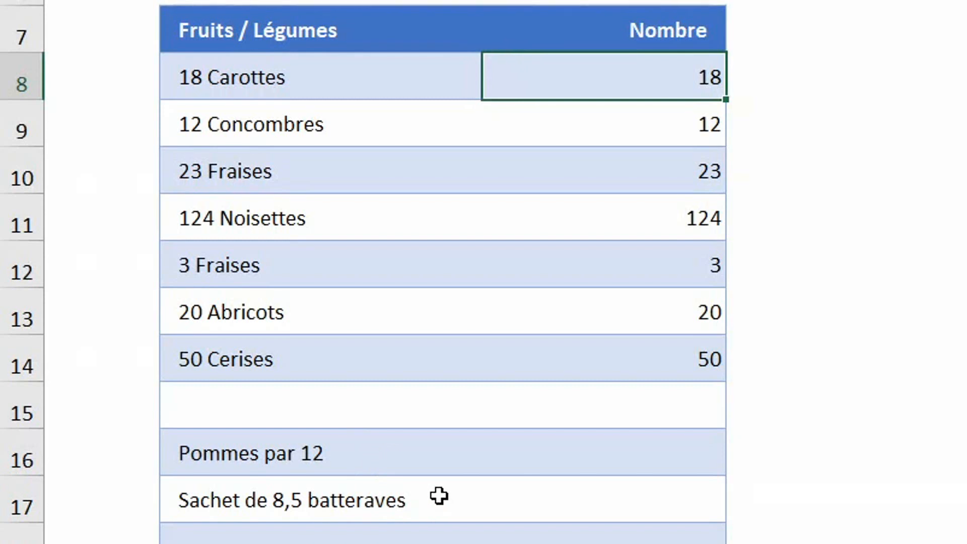
scroll(439, 496, down, 2)
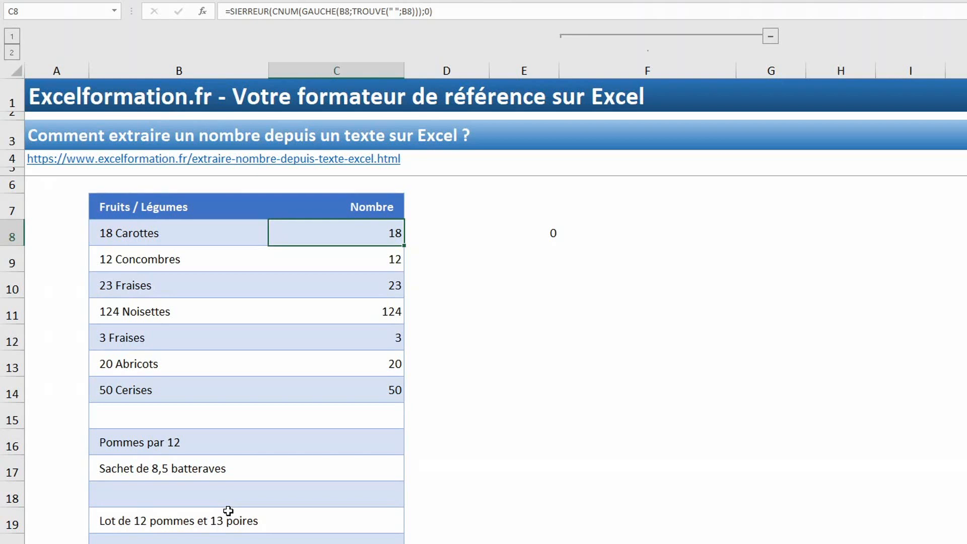
Open the Visual Basic editor and insert a new code module in the workbook's project.
key(alt+F11)
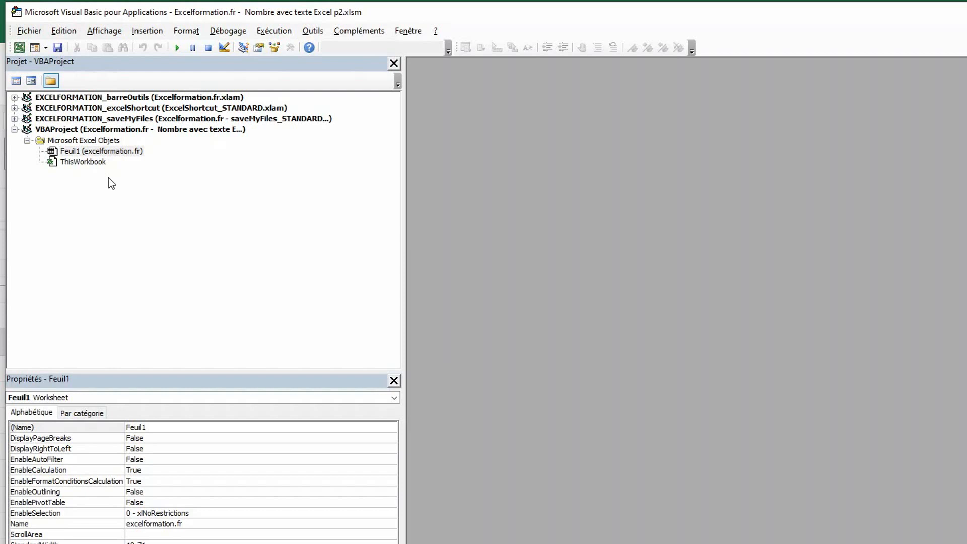
click(160, 33)
click(143, 74)
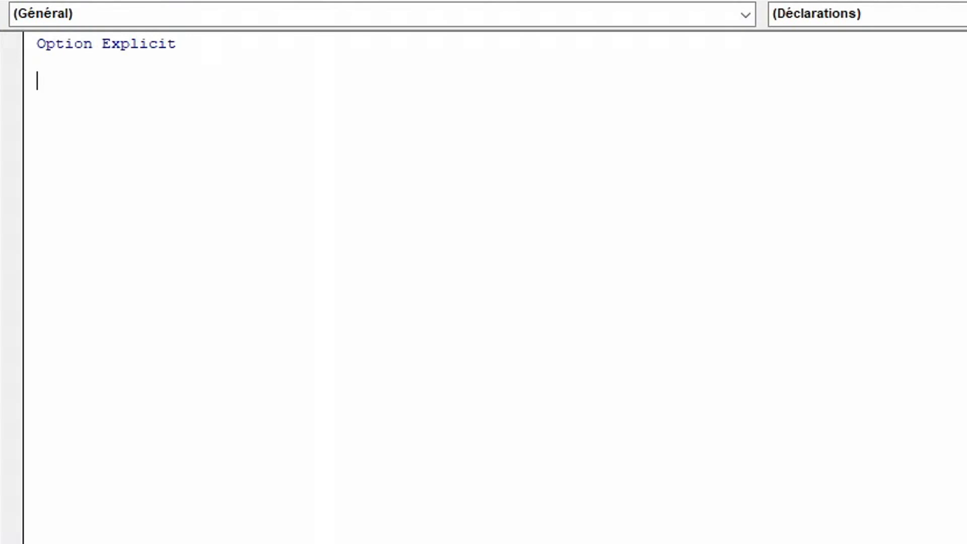
Declare a function named EXTRAIRENOMBRE below Option Explicit in the new module.
text(function EXT)
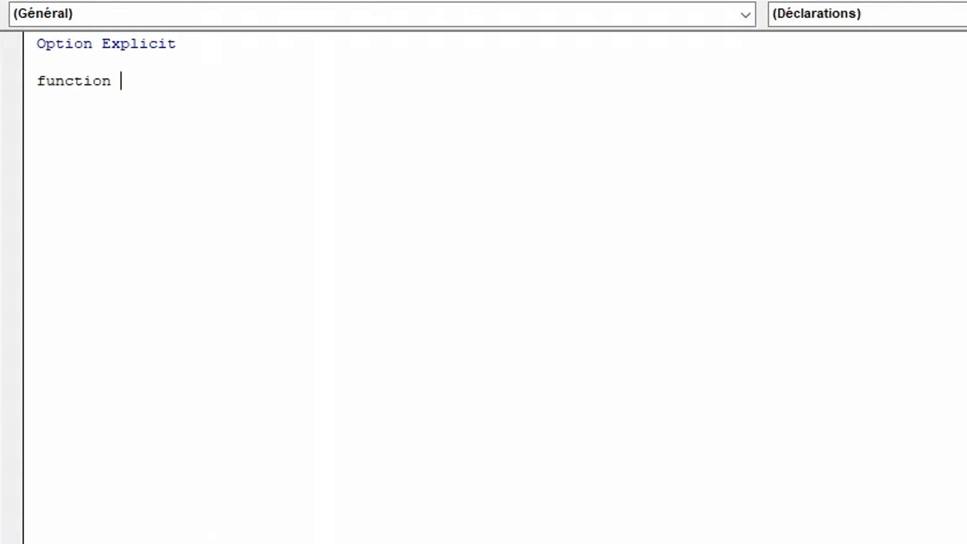
text(RAIRE)
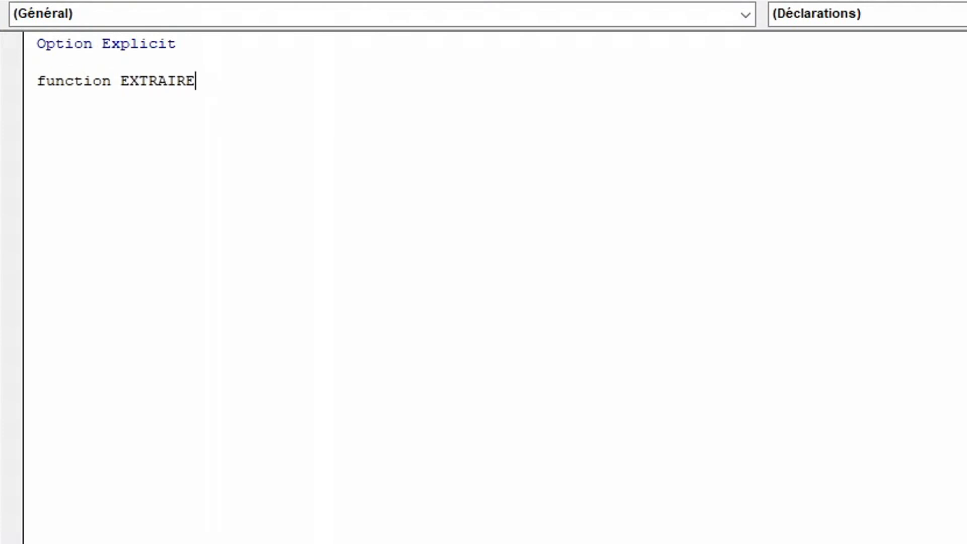
text(NOMBRE)
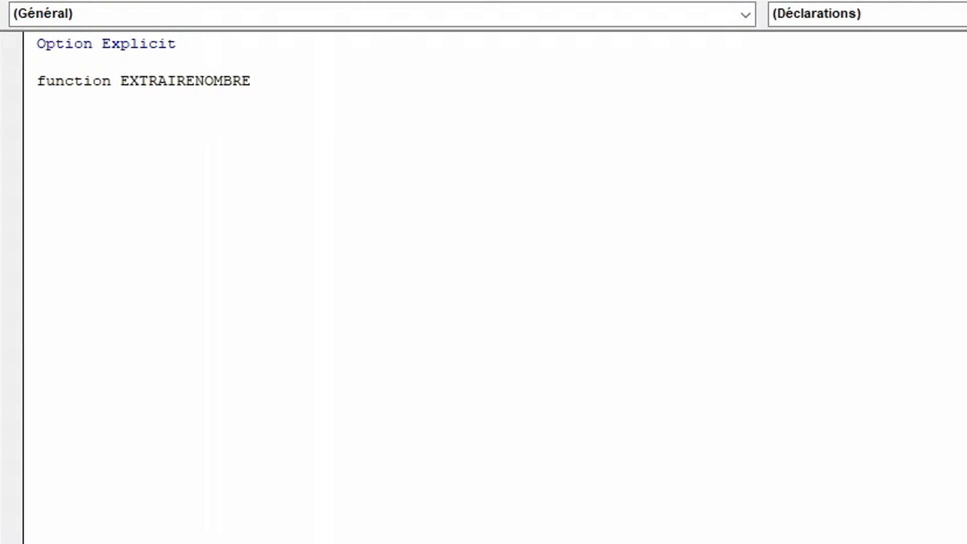
key(Return)
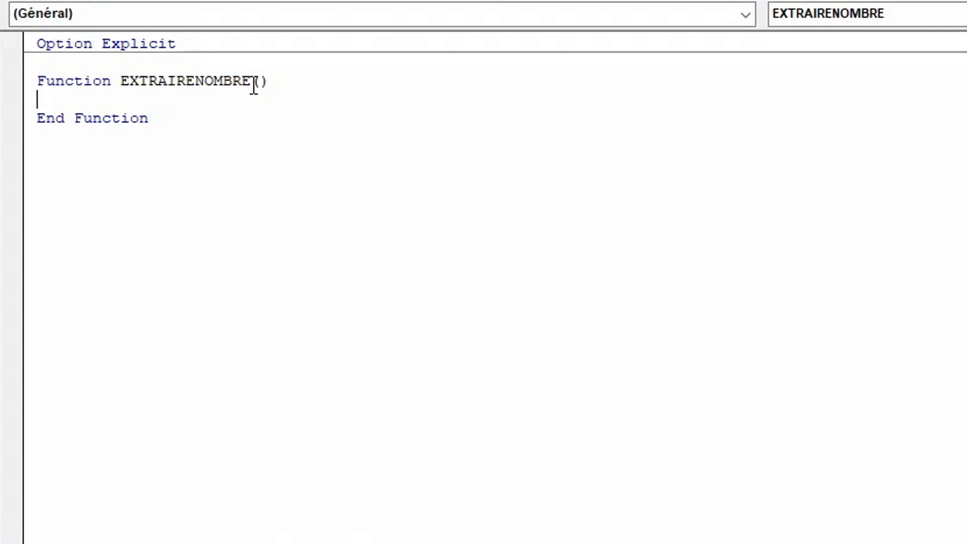
Add the argument texte As String to the EXTRAIRENOMBRE function's declaration.
click(160, 118)
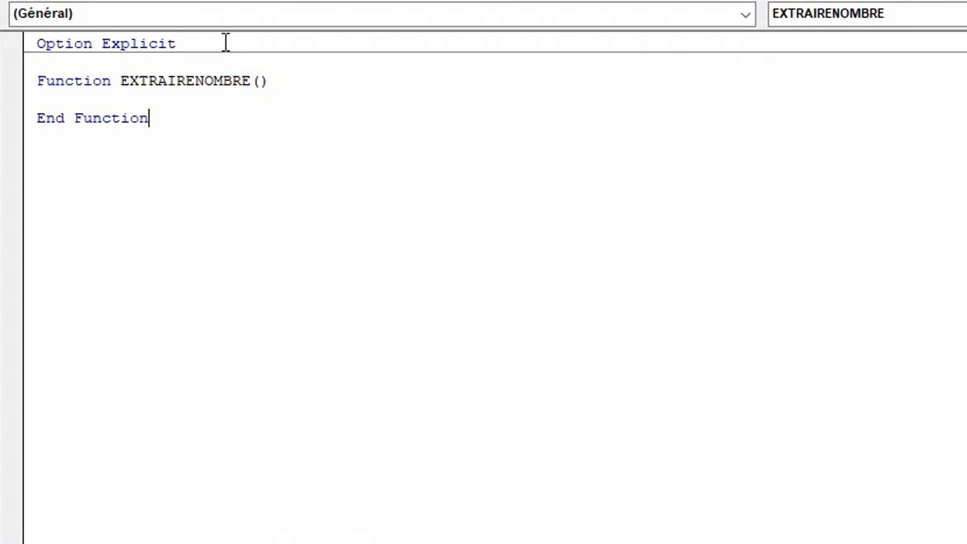
click(263, 82)
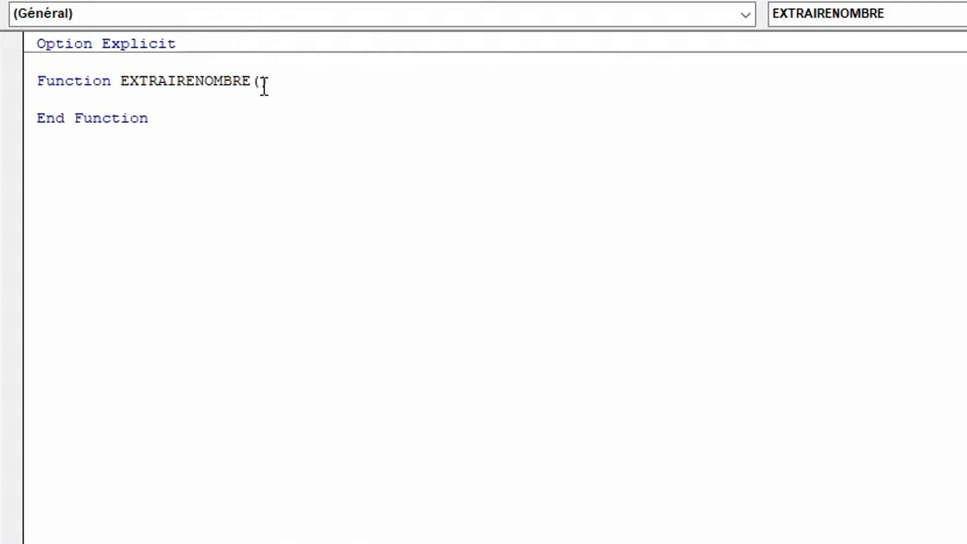
text(texte as string)
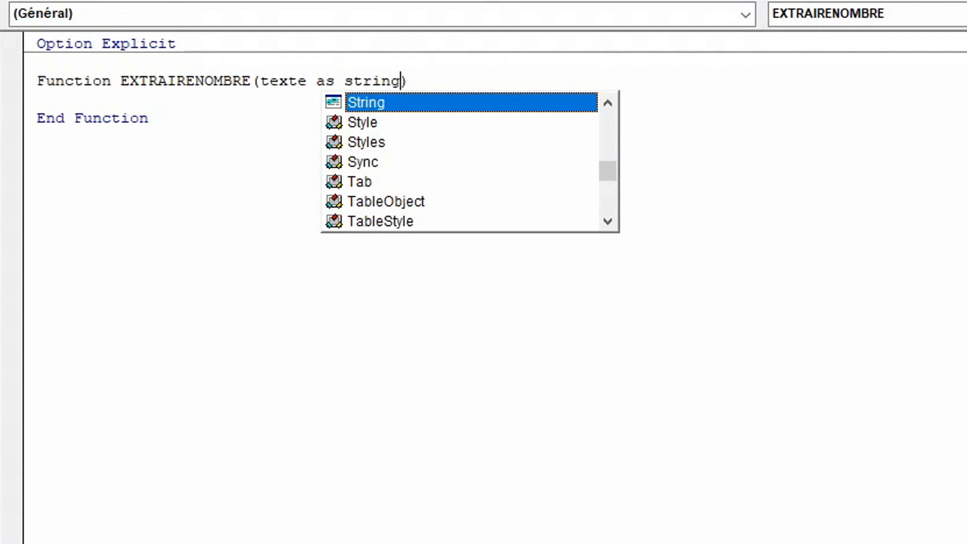
Make the function return a test value with the indented line EXTRAIRENOMBRE = 10 in its body.
click(136, 99)
key(Return)
key(Tab)
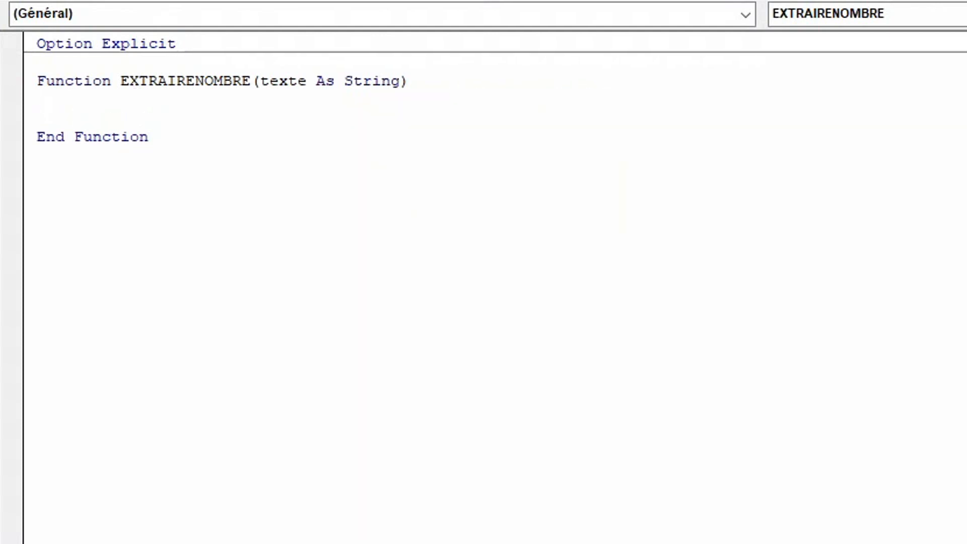
text(extra)
key(ctrl+space)
text(= )
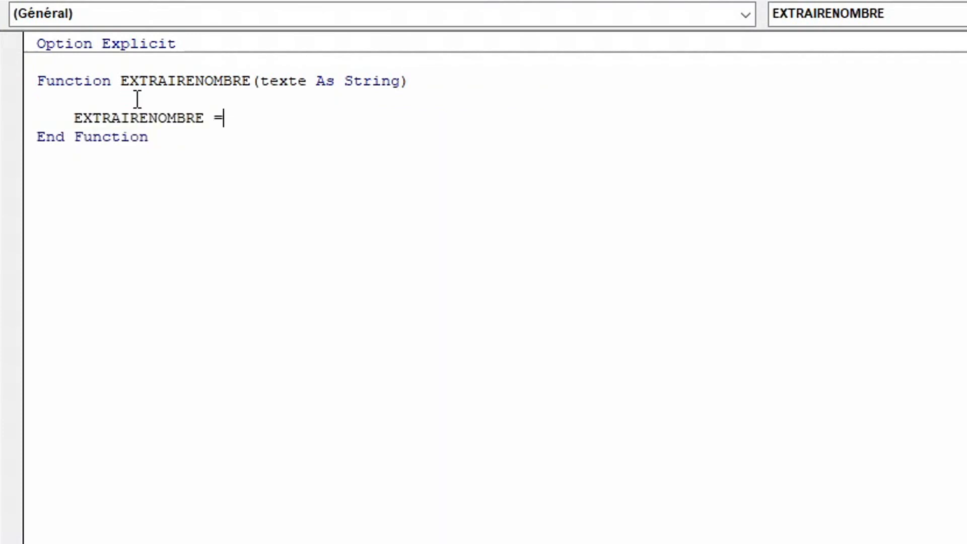
text(10)
Switch to the Excel worksheet and enter =EXTRAIRENOMBRE(B16) in cell C16, beside "Pommes par 12".
key(alt+F11)
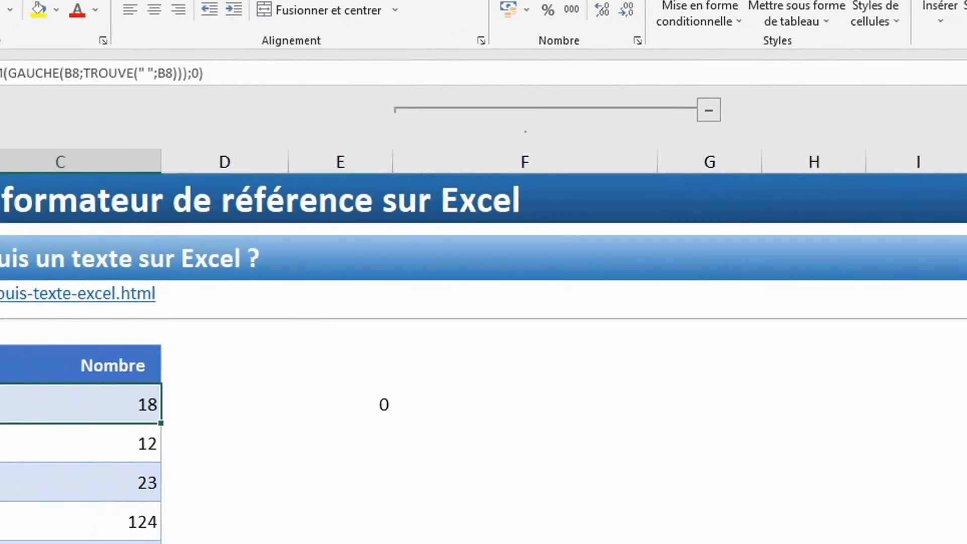
click(407, 484)
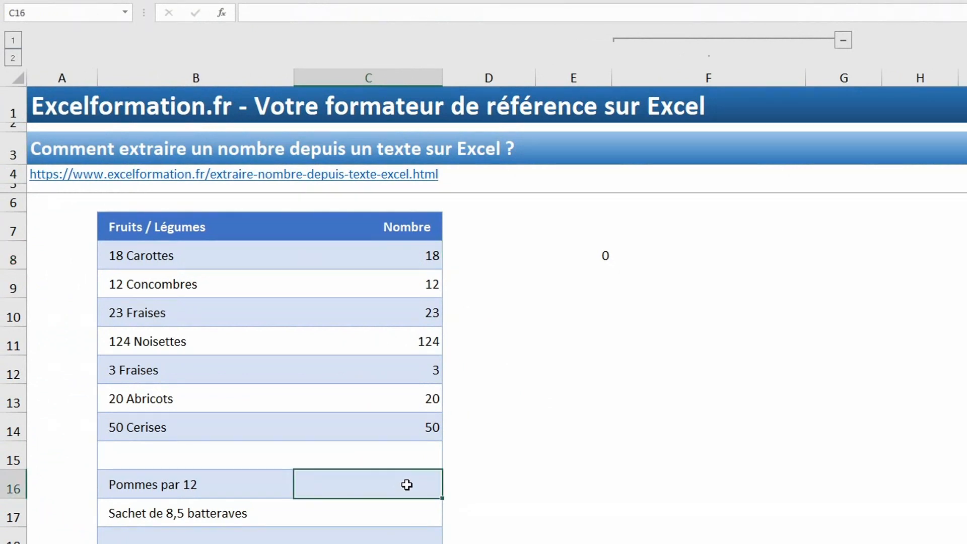
text(=extr)
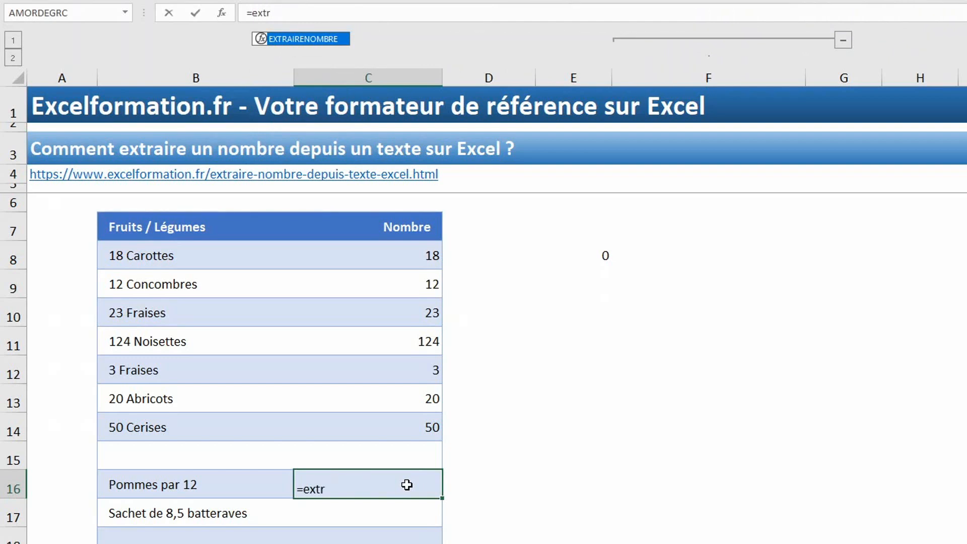
key(Tab)
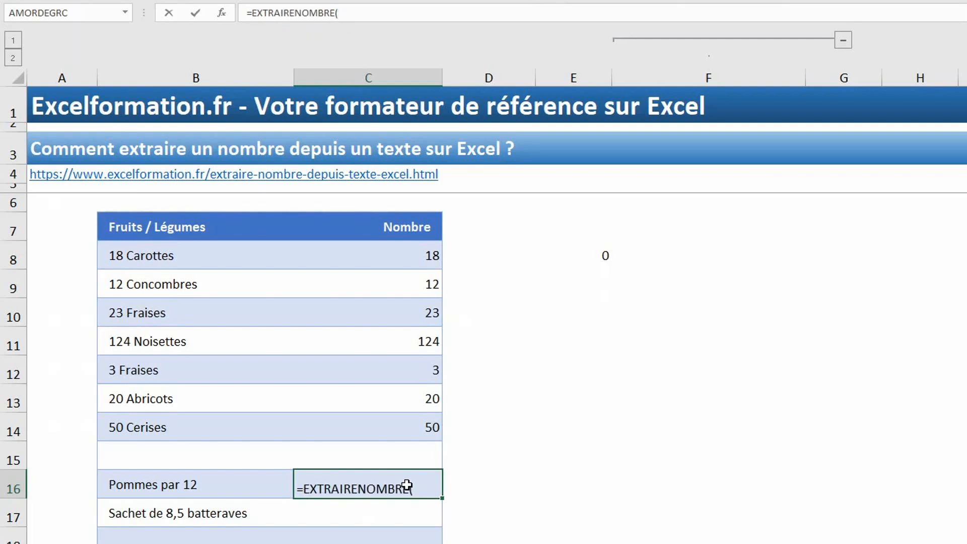
click(165, 486)
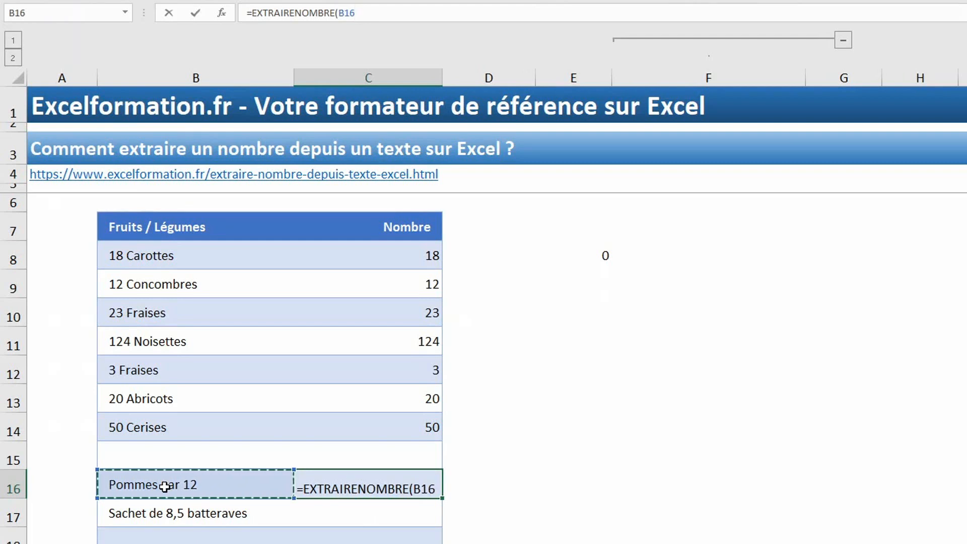
text())
key(Return)
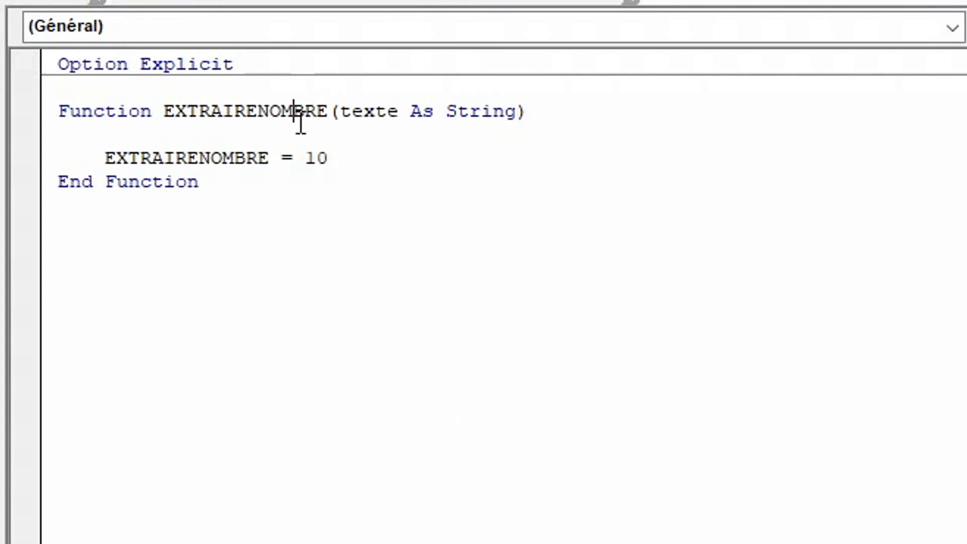
Back in the function's code, declare the variable tableauValeurs As Variant above the EXTRAIRENOMBRE = 10 line.
key(Up)
text(dim tableauValeur)
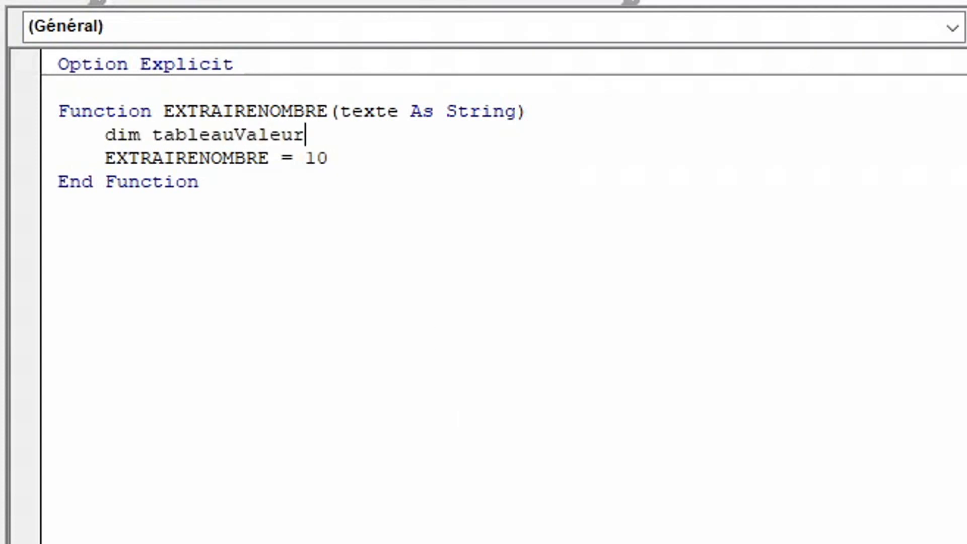
text(s as )
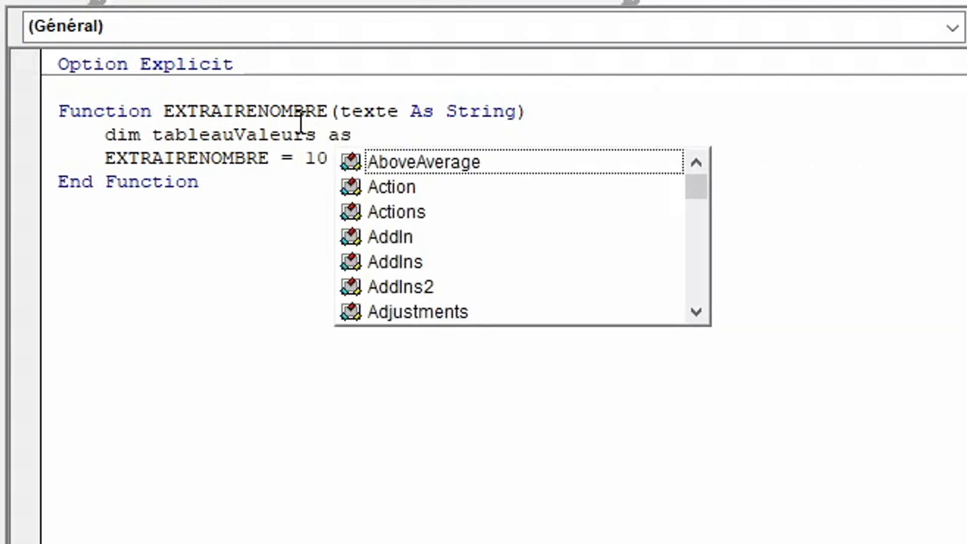
text(variant)
key(Return)
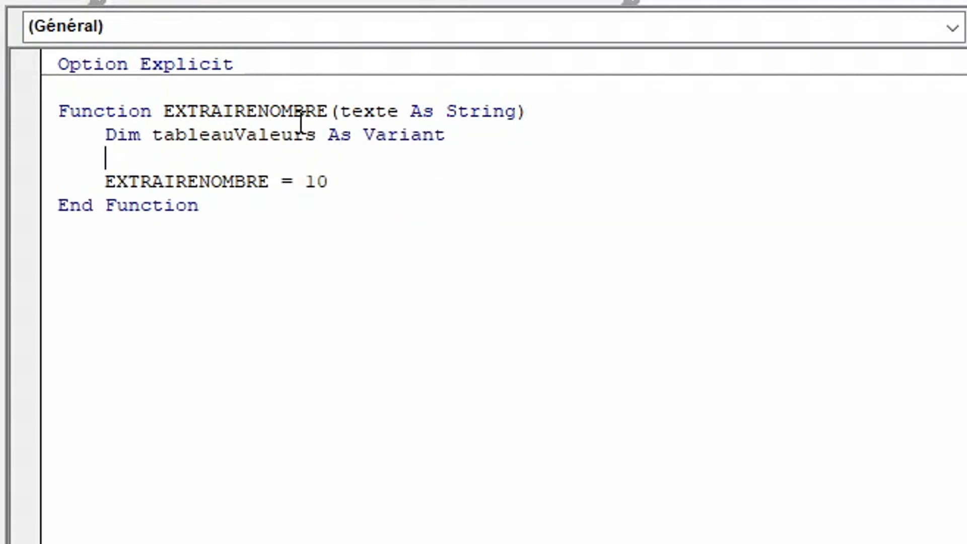
Assign the text split at each space to the array with tableauValeurs = Split(texte, " ").
text(tableauValeurs =)
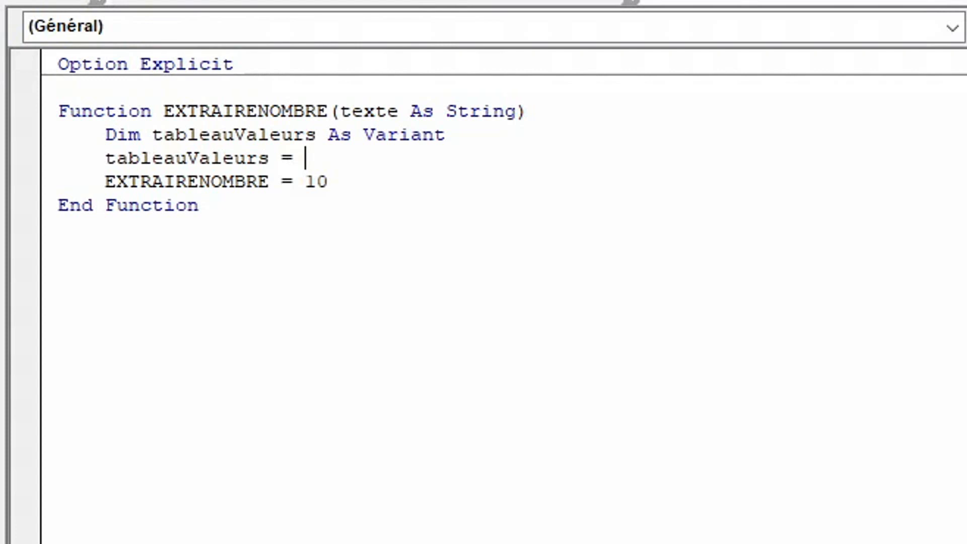
text(split(texte)
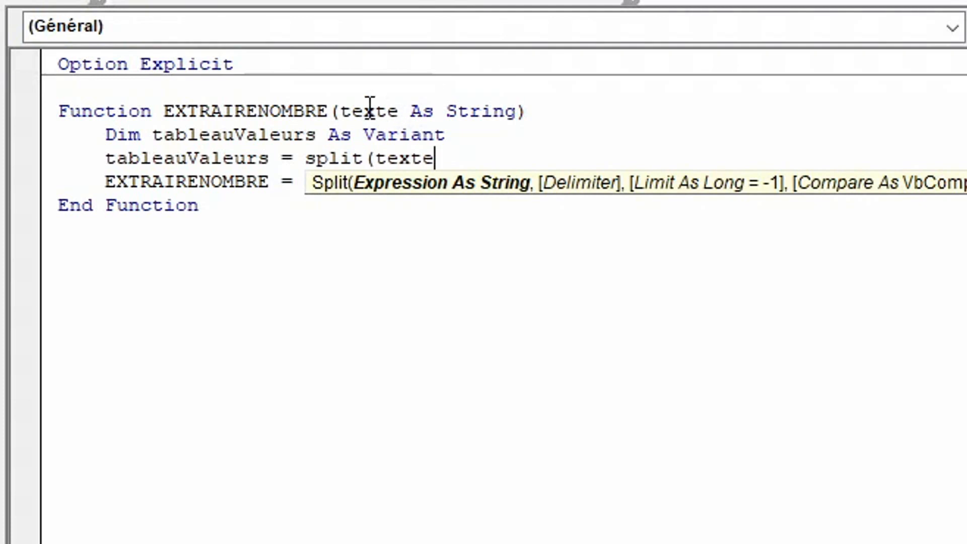
text(, )
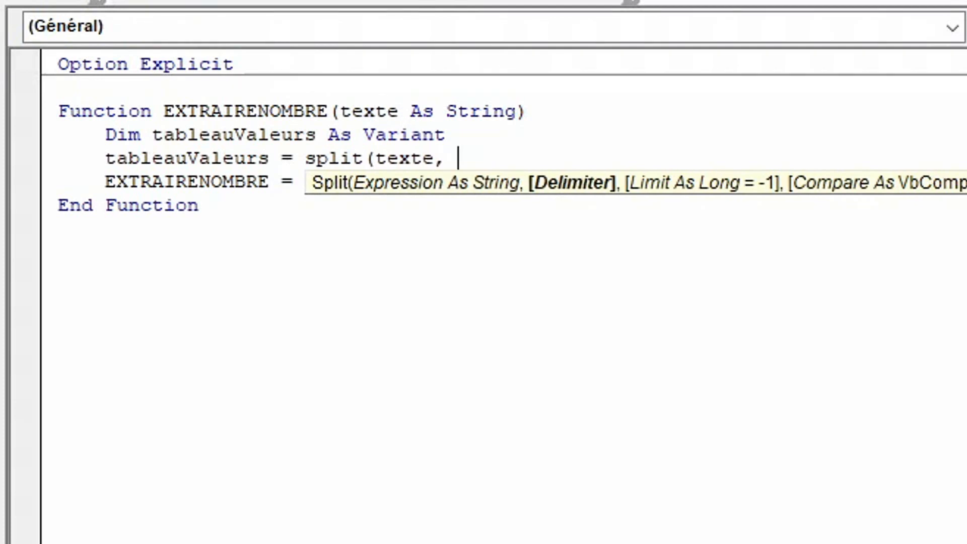
text(" "))
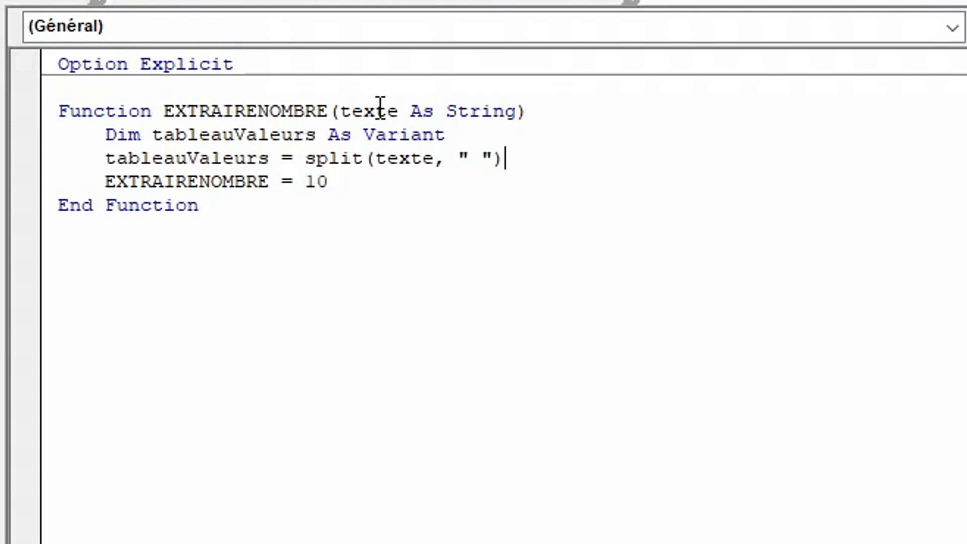
key(Return)
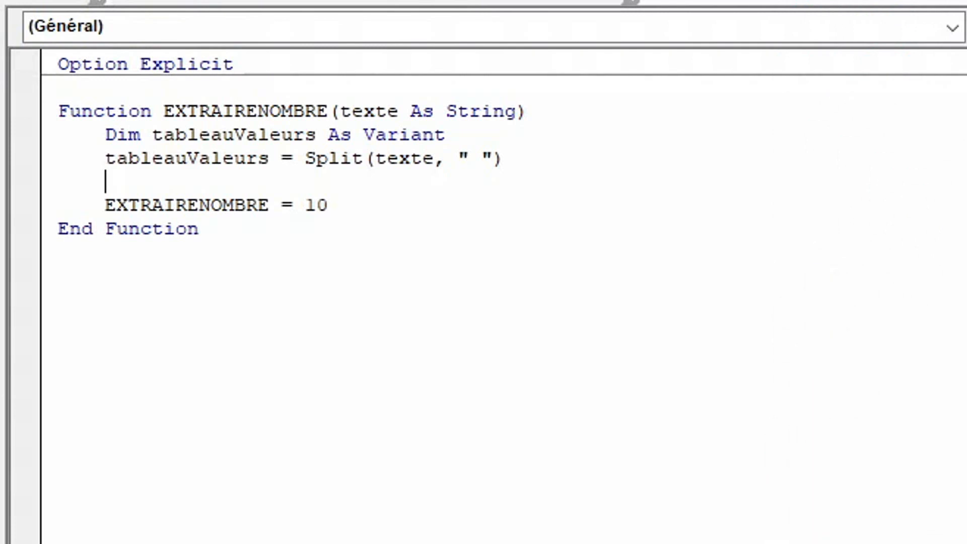
Leave a blank line below the Split statement and declare the variable valeur As Variant.
key(Return)
text(dimn)
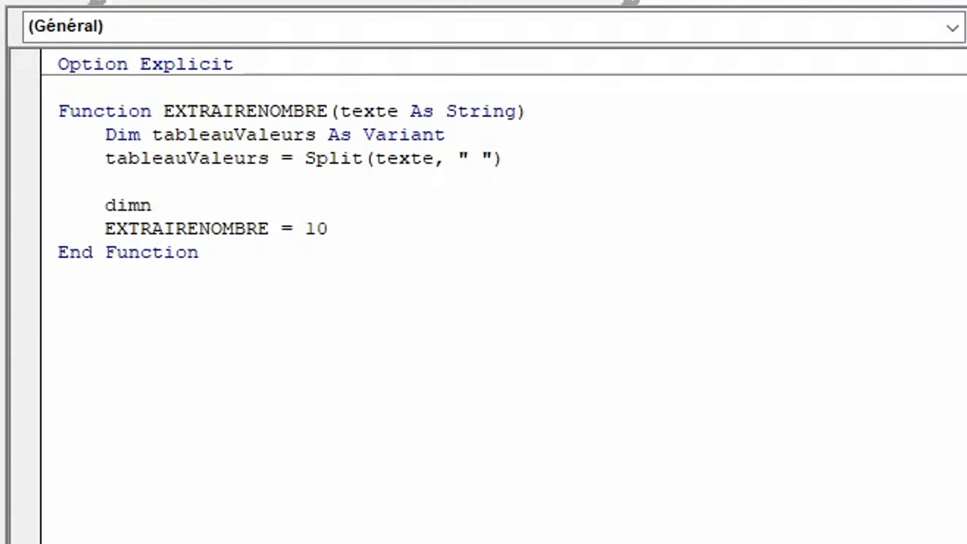
key(BackSpace)
text(valeur)
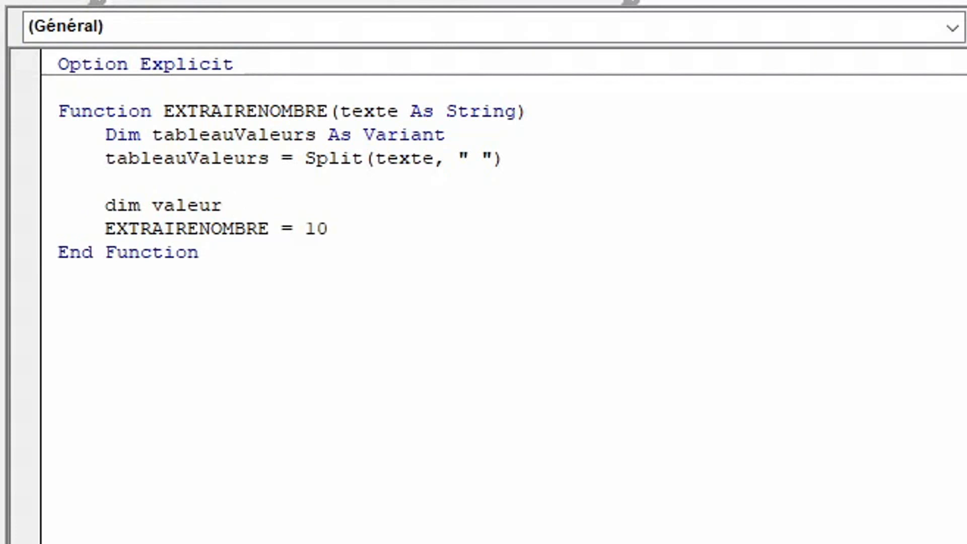
text( as )
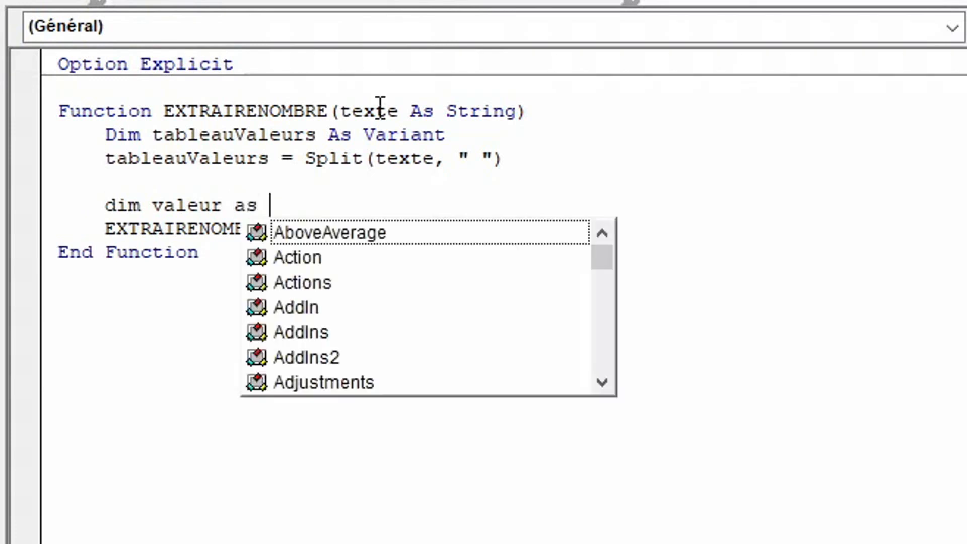
text(var)
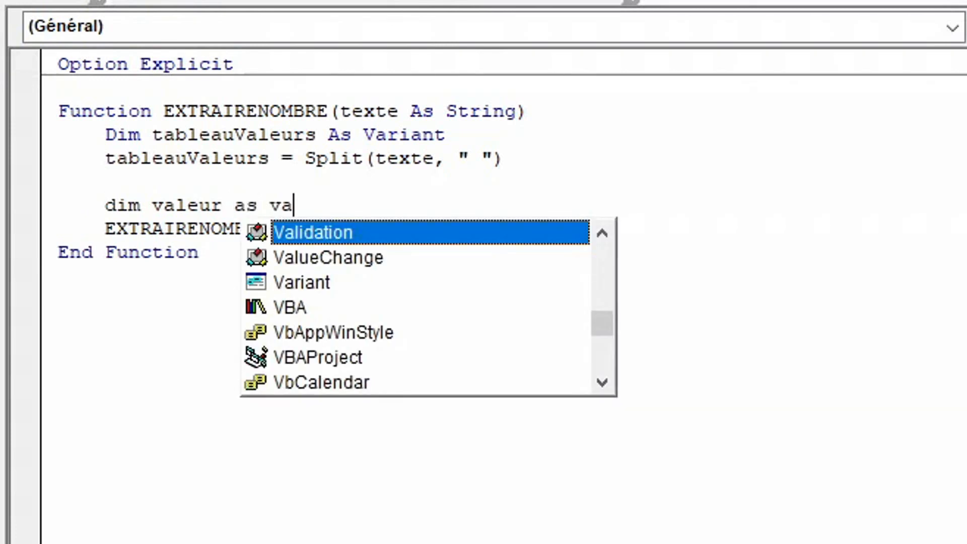
key(Tab)
key(Return)
Below the valeur declaration, add an empty For Each valeur In tableauValeurs loop closed with Next, leaving a blank line after it.
text(for ea)
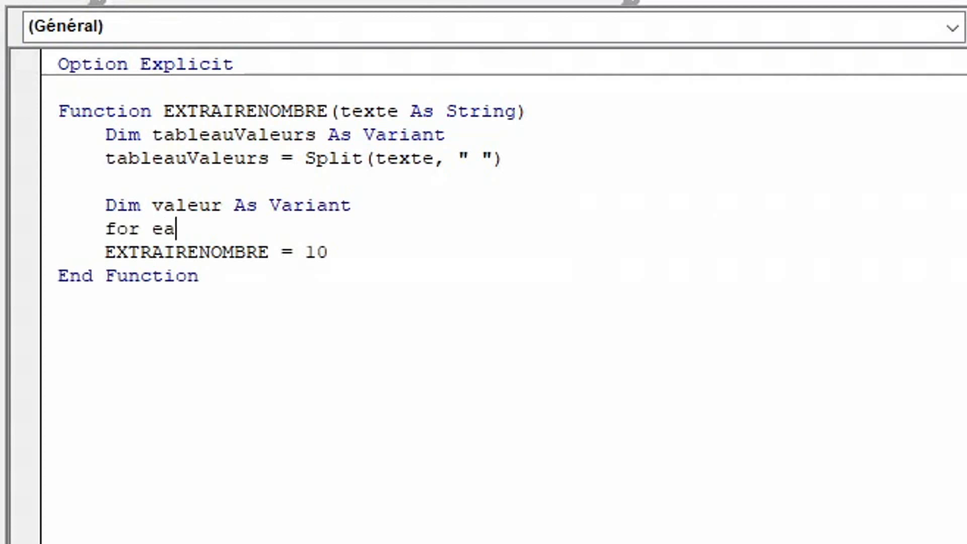
text(ch valeur )
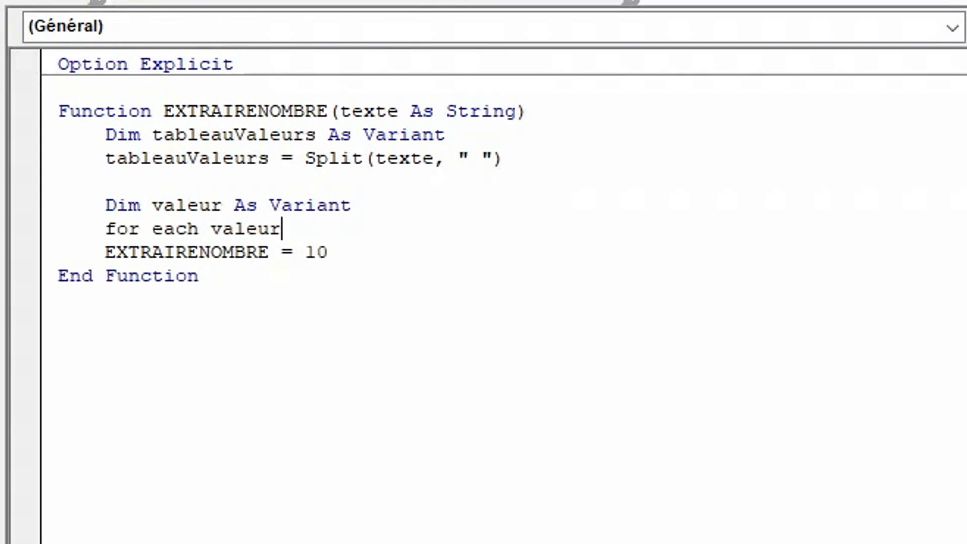
text(in tableauValeurs)
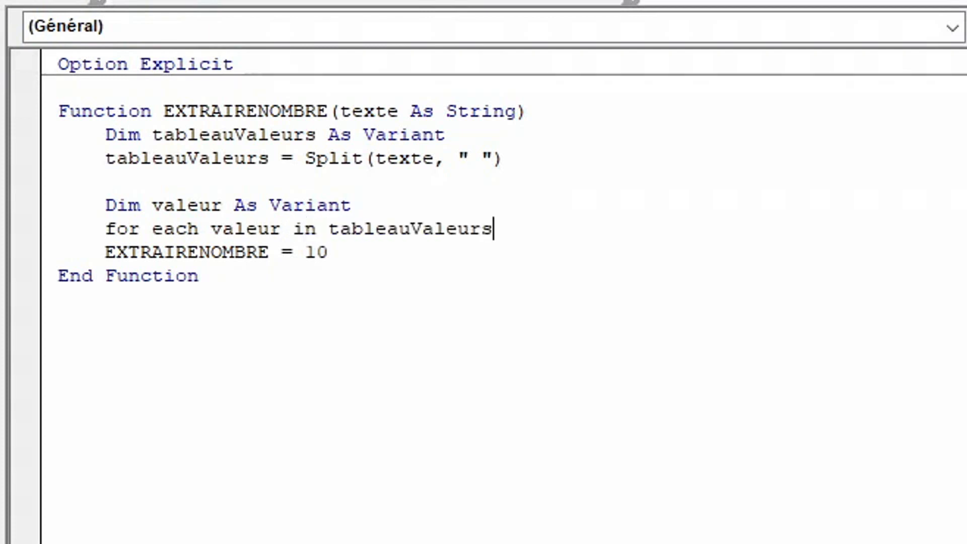
key(Return)
key(Return)
text(nex)
key(Return)
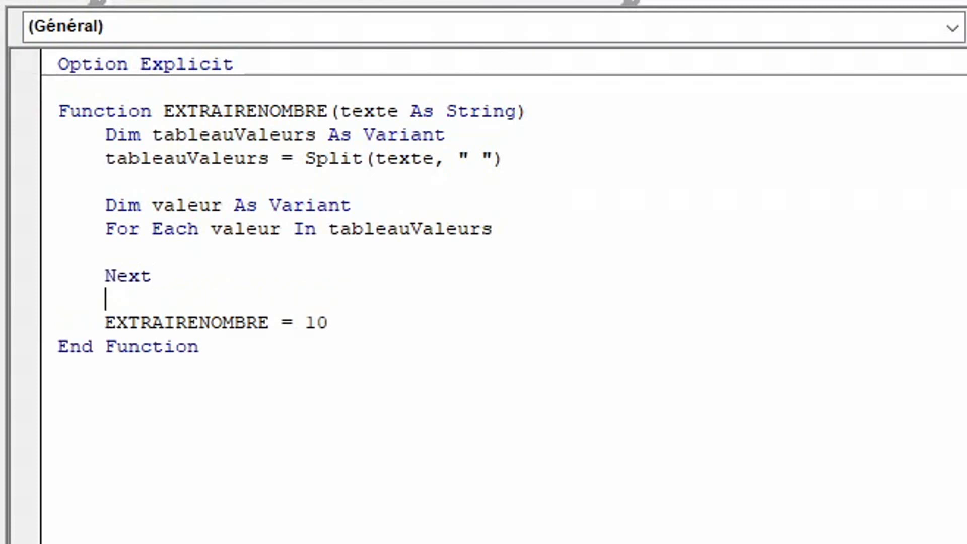
Inside the loop, add the indented condition If IsNumeric(valeur) = True Then.
key(Up)
key(Up)
key(Tab)
text(if isnum)
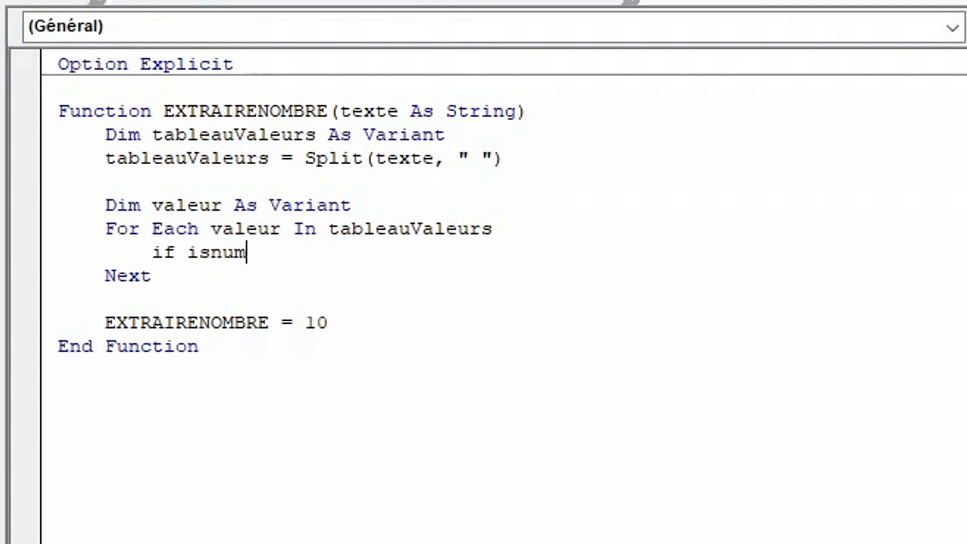
text(eric(valeur)
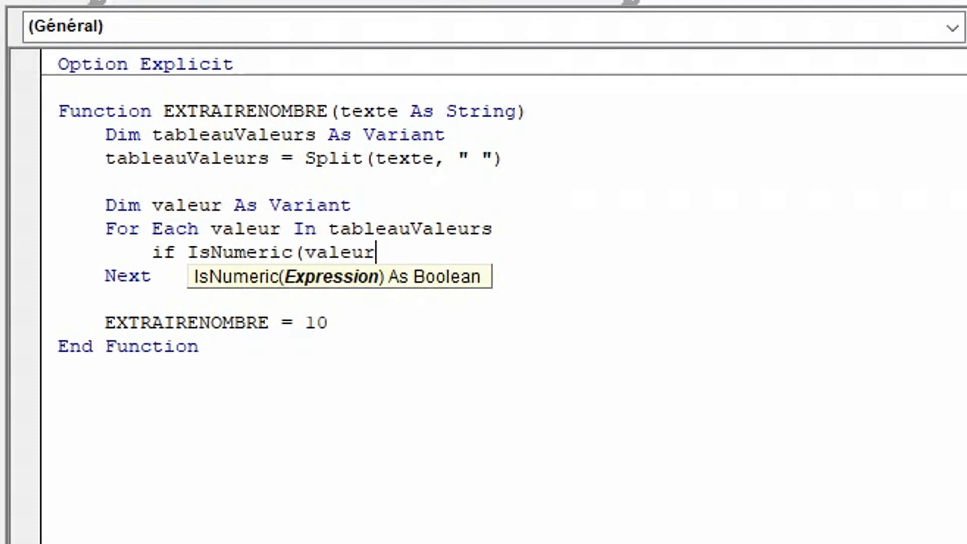
text() = tru)
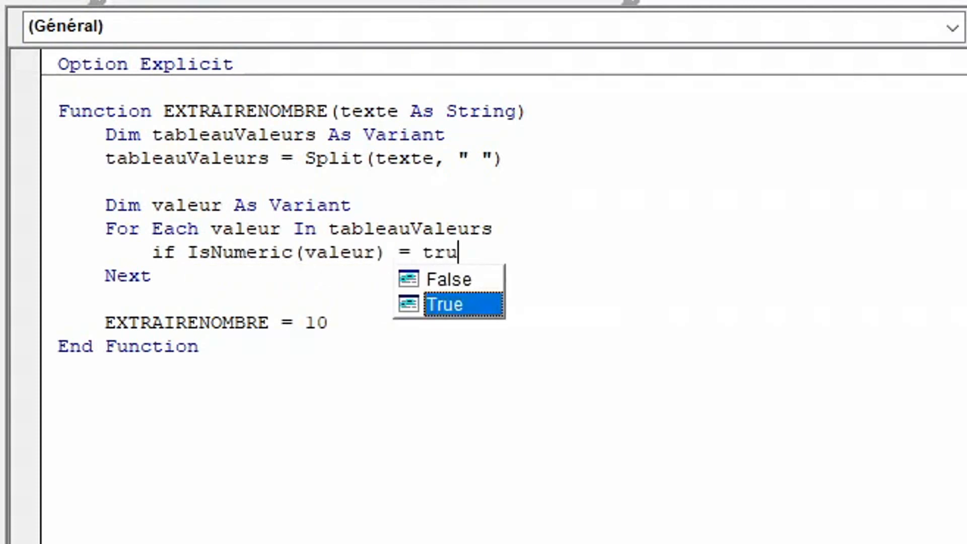
text(e then)
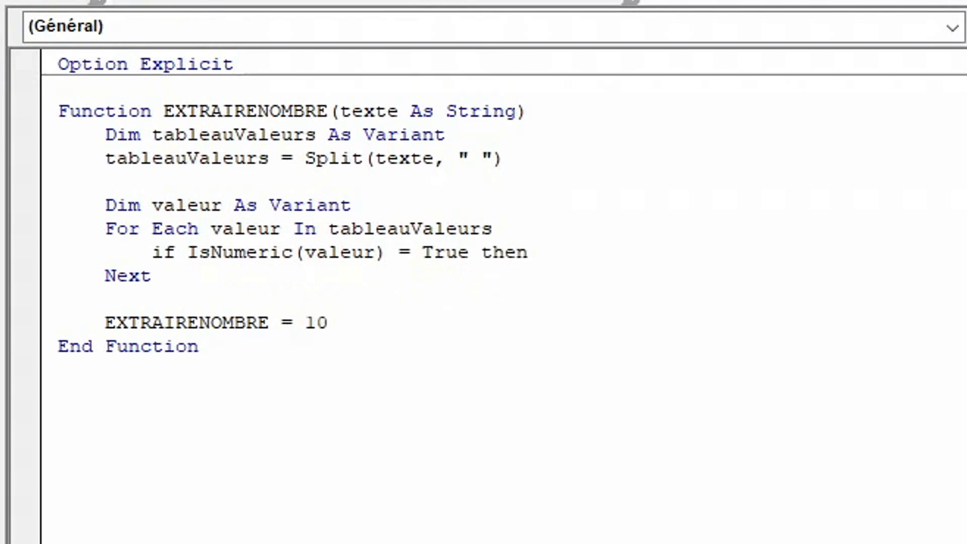
Inside the condition, assign the result with EXTRAIRENOMBRE = valeur and close the block with End If.
key(Return)
key(Tab)
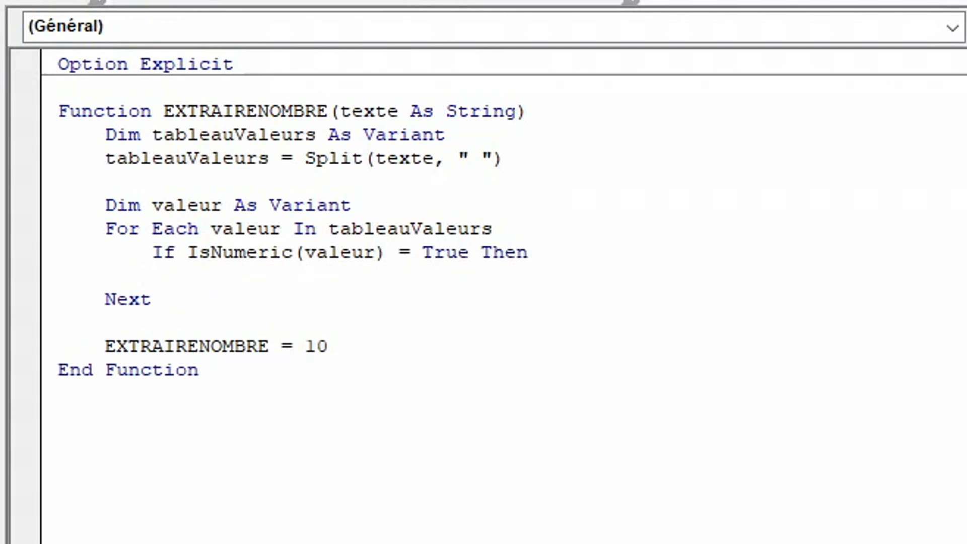
text(extra)
key(ctrl+space)
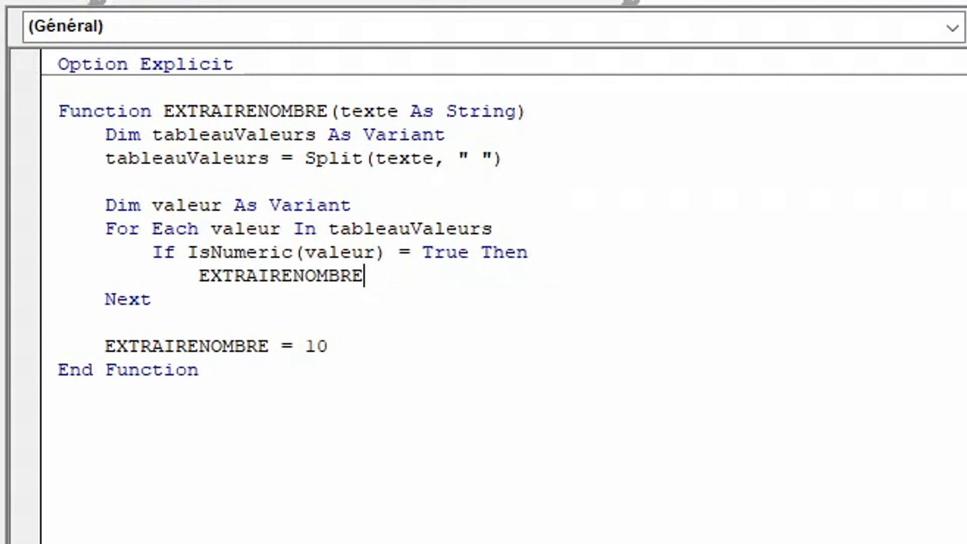
text(= valeur)
key(Return)
key(BackSpace)
text(endif)
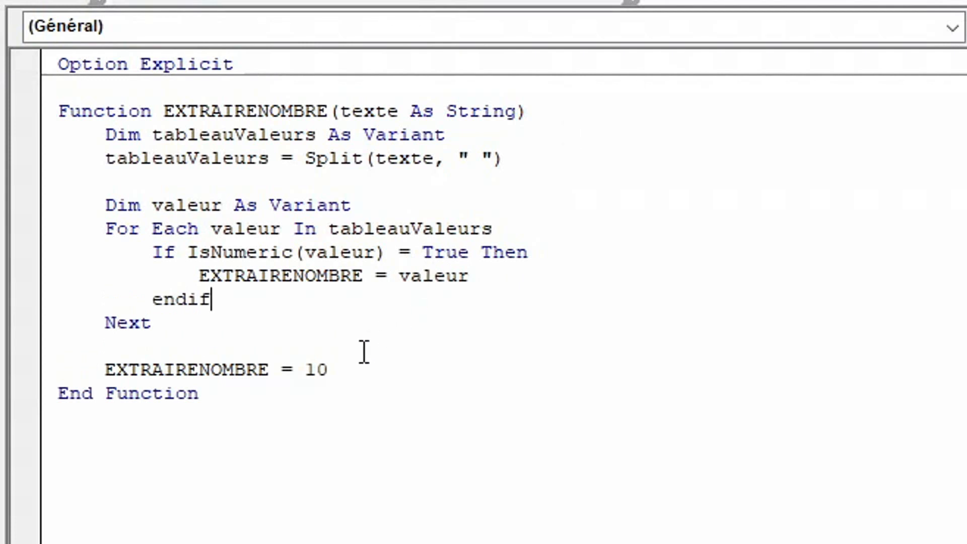
Delete the placeholder line EXTRAIRENOMBRE = 10 above End Function.
drag(339, 373, 58, 372)
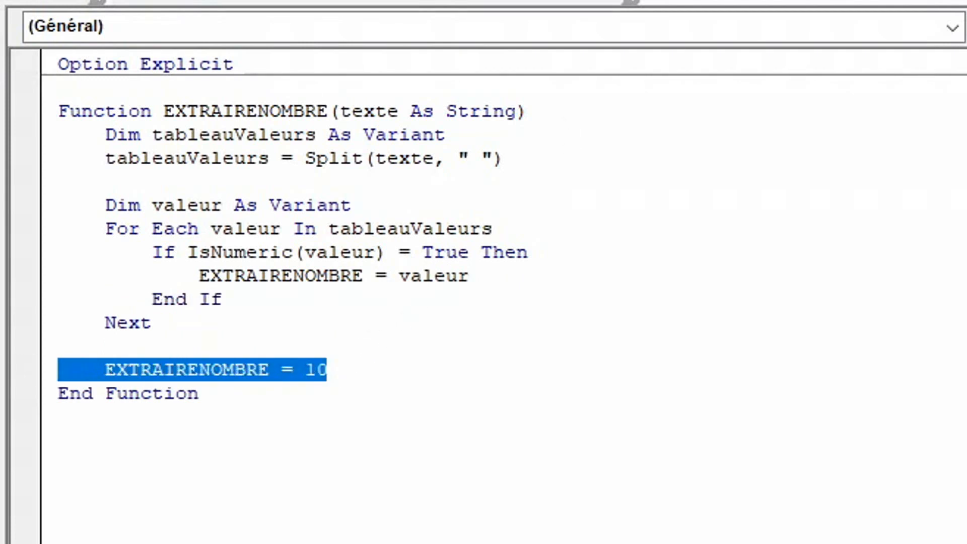
key(BackSpace)
key(BackSpace)
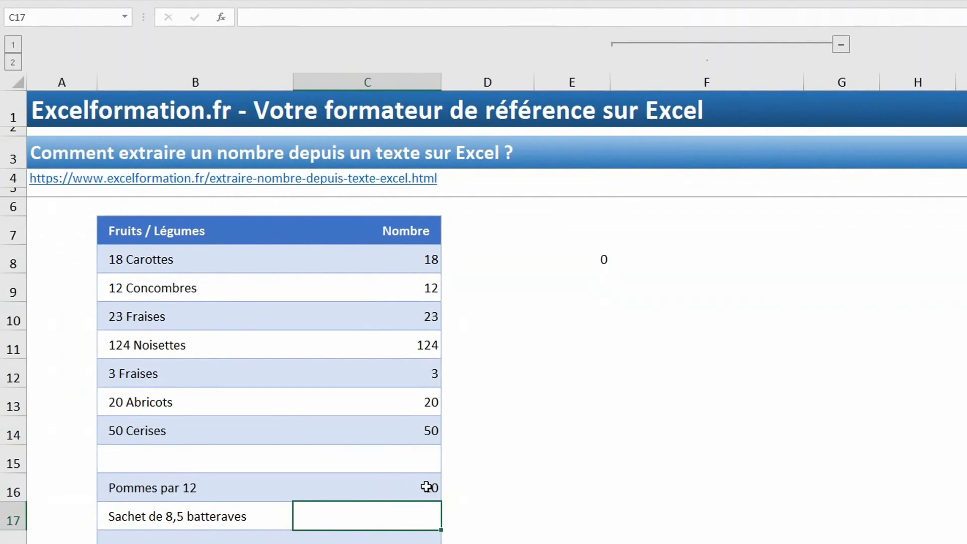
Switch to the Excel worksheet, recalculate the EXTRAIRENOMBRE formula in C16 and check the table's Total row.
click(364, 487)
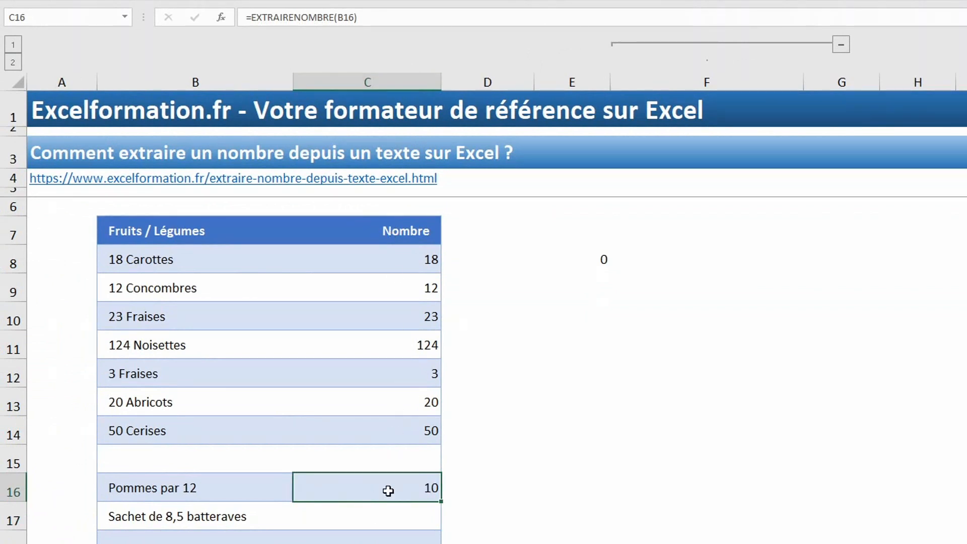
click(411, 18)
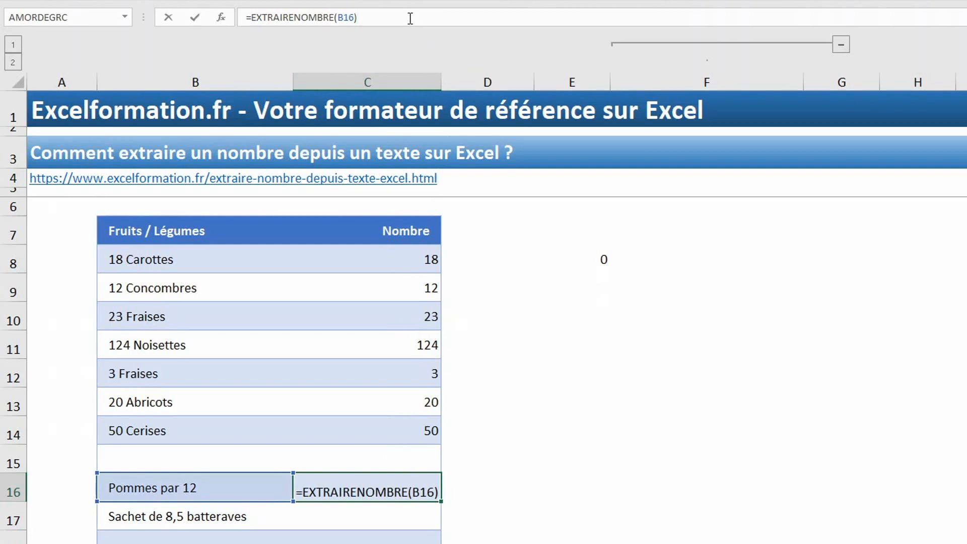
key(Return)
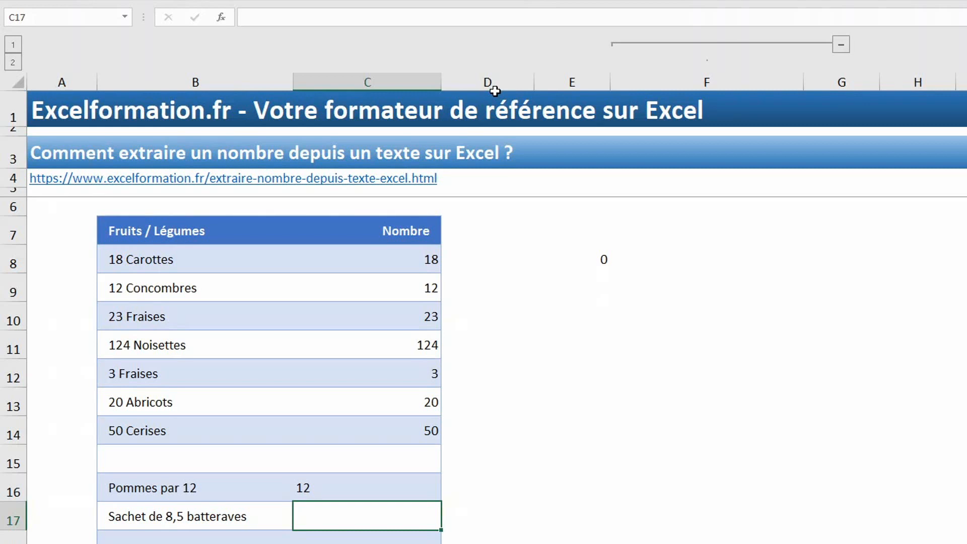
scroll(531, 426, down, 4)
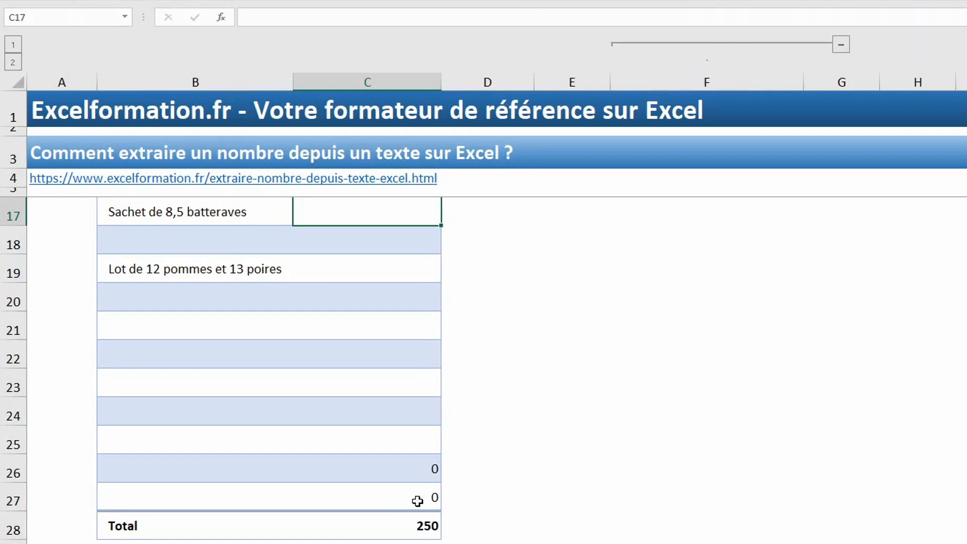
scroll(417, 501, up, 2)
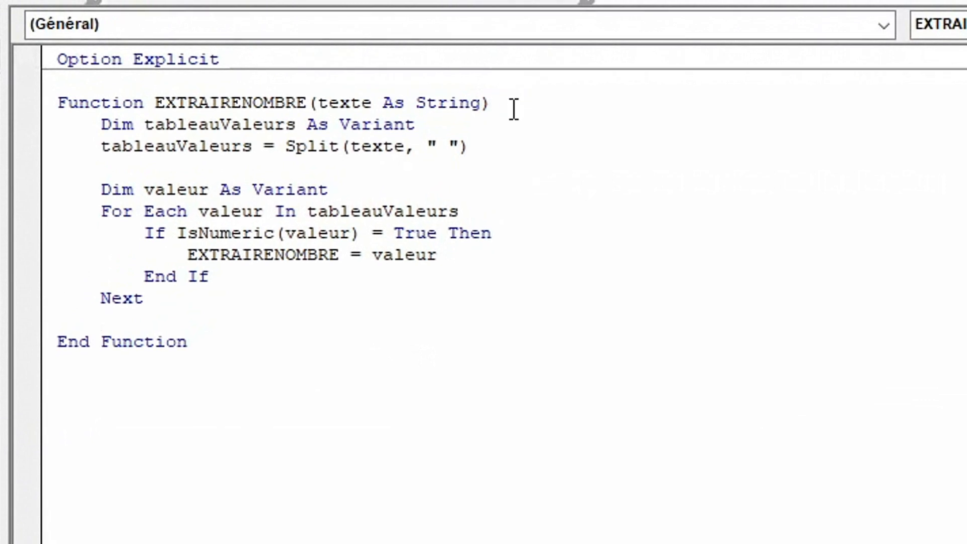
In the VBA code, declare the EXTRAIRENOMBRE function's return type As Double.
text(as )
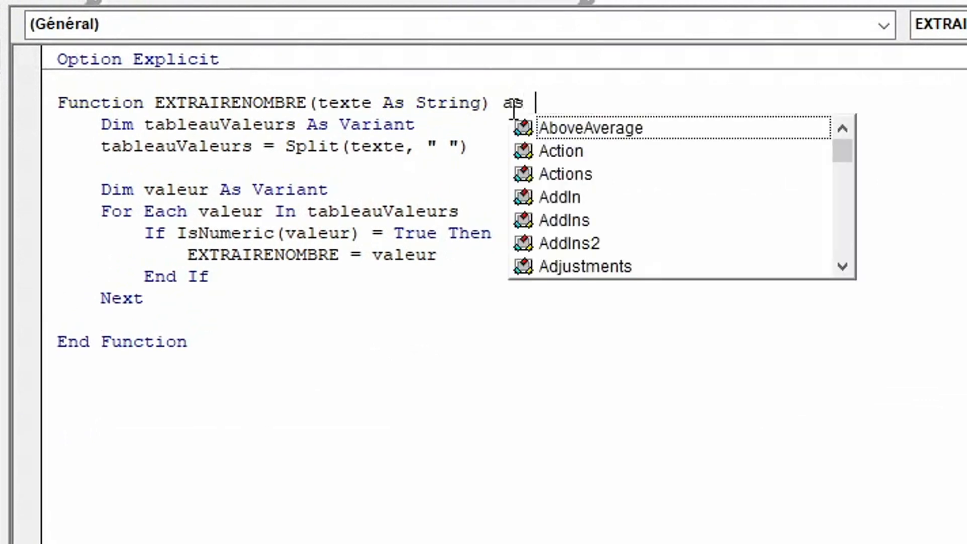
text(dou)
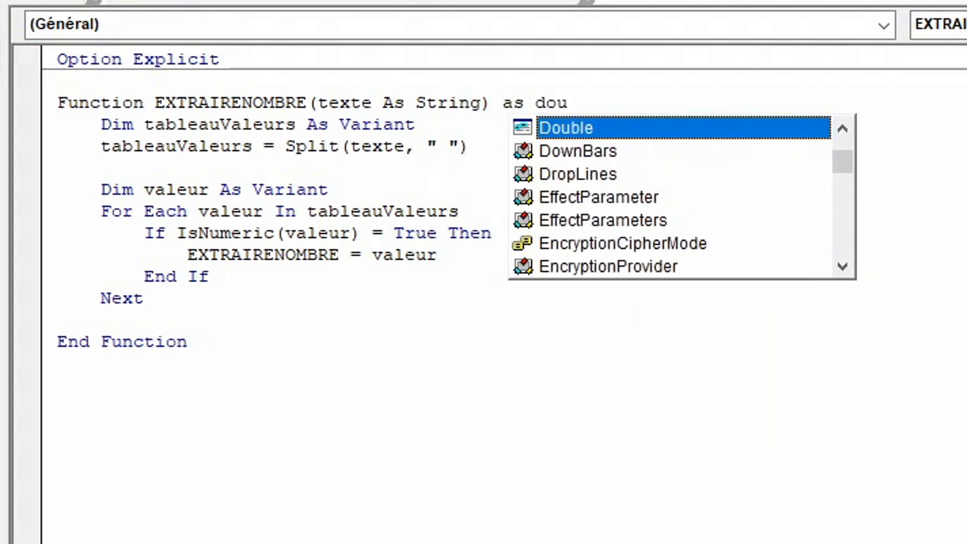
key(Tab)
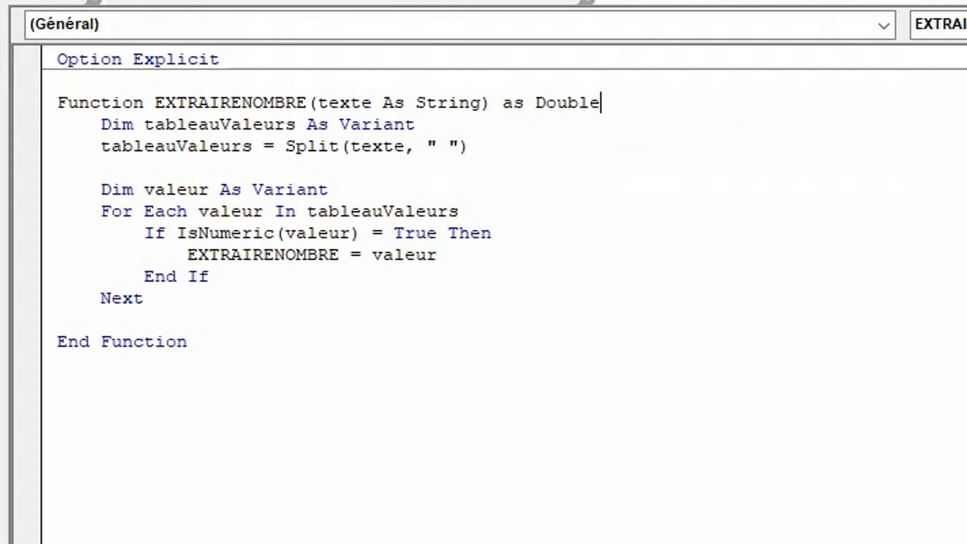
Return to the worksheet, re-enter the C16 formula to apply the new return type and check the Total again.
key(alt+F11)
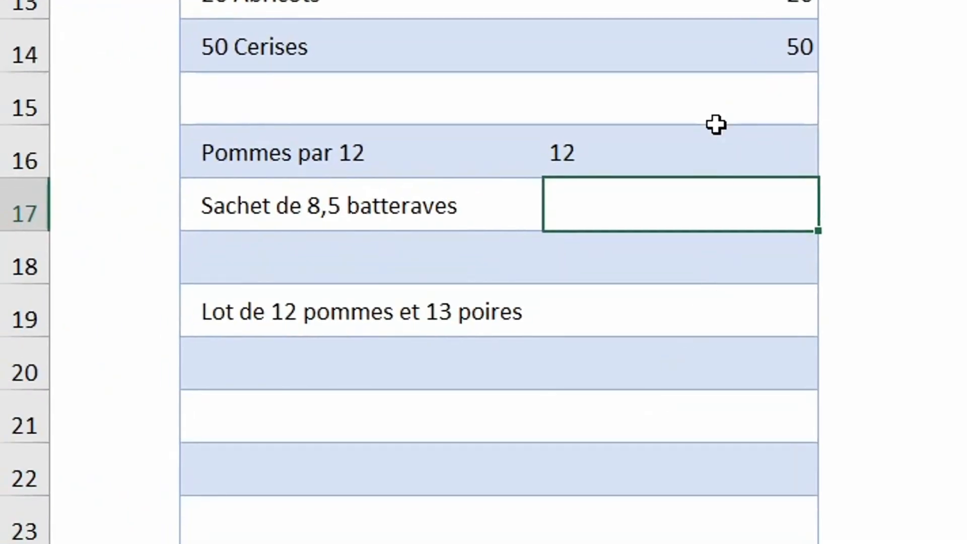
click(596, 247)
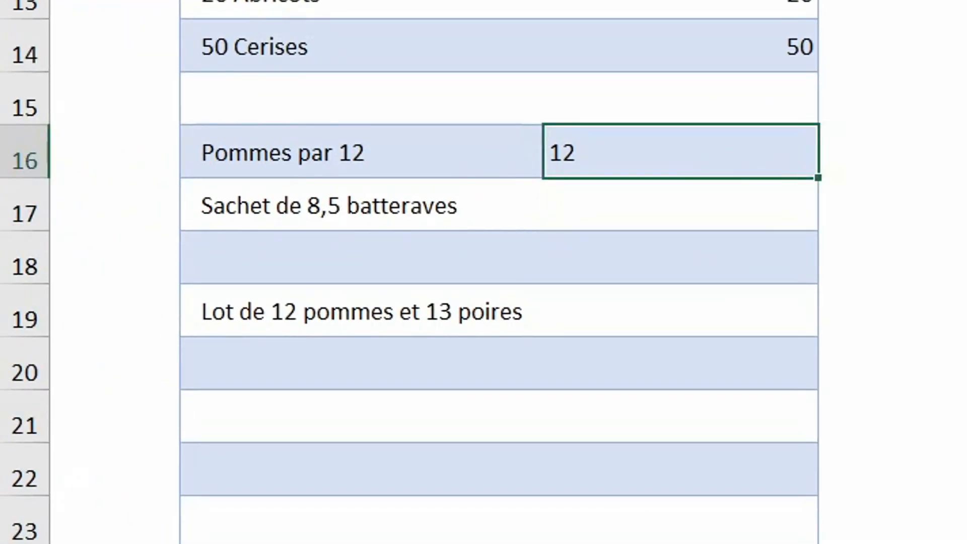
key(F2)
key(Return)
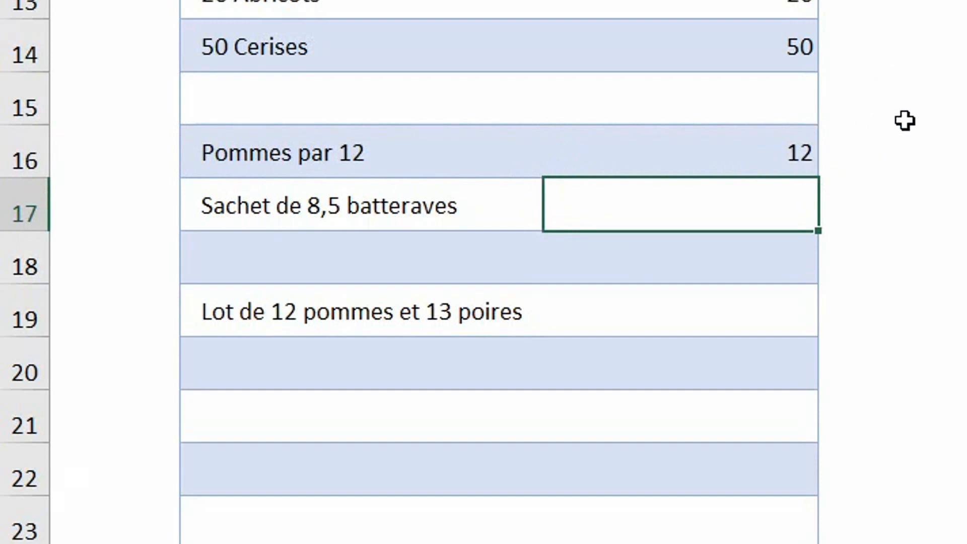
scroll(905, 121, down, 3)
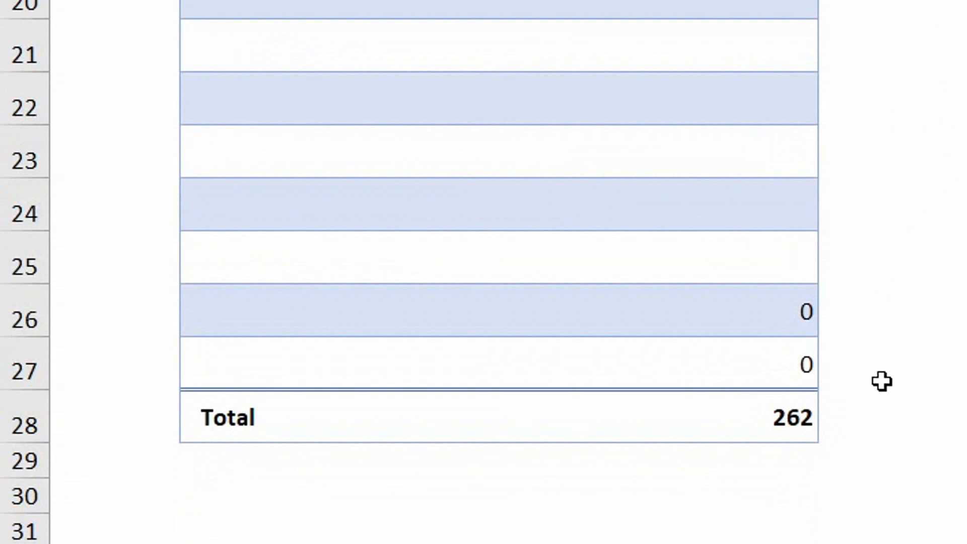
scroll(646, 150, up, 2)
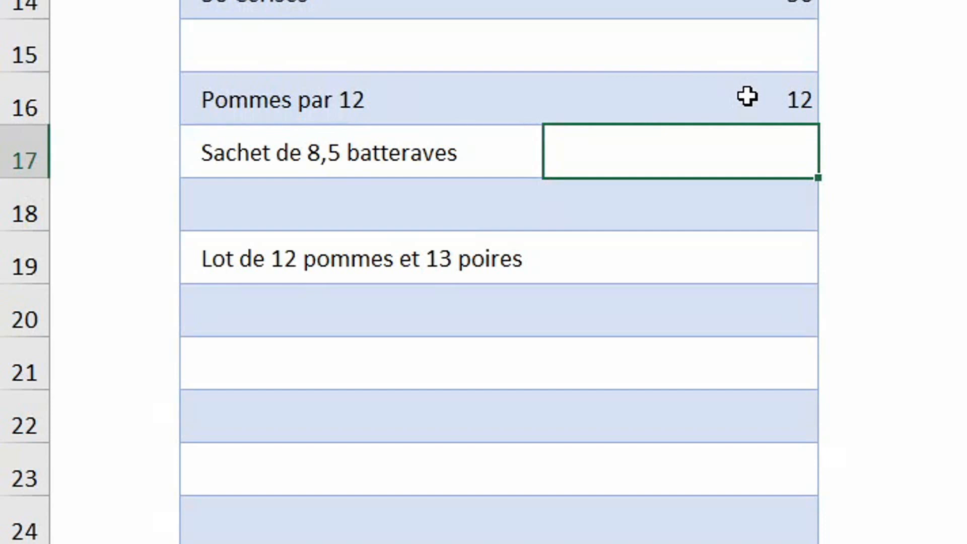
Enter =EXTRAIRENOMBRE(B17) in cell C17, beside "Sachet de 8,5 batteraves".
text(=ex)
key(Tab)
click(501, 166)
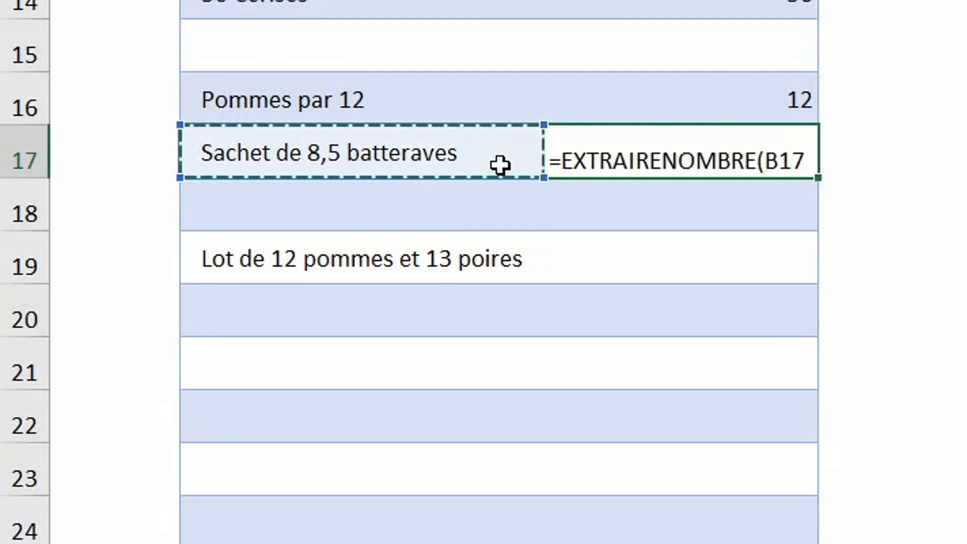
text())
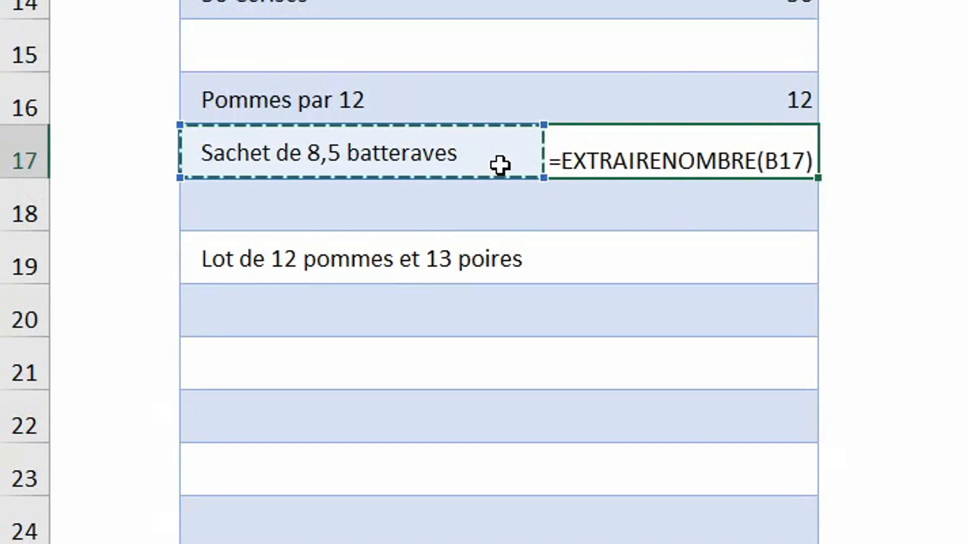
key(Return)
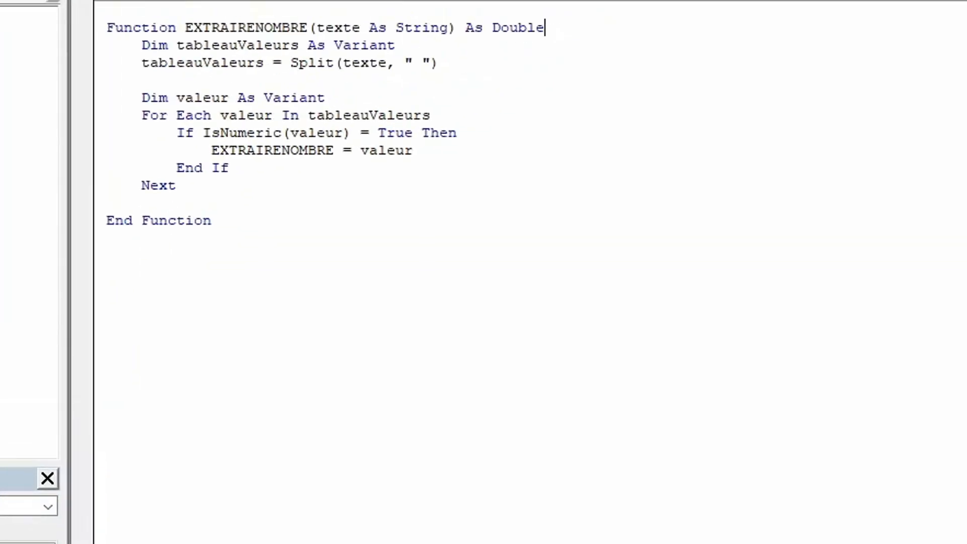
In the VBA editor, duplicate the whole EXTRAIRENOMBRE function below its End Function line.
drag(90, 33, 315, 238)
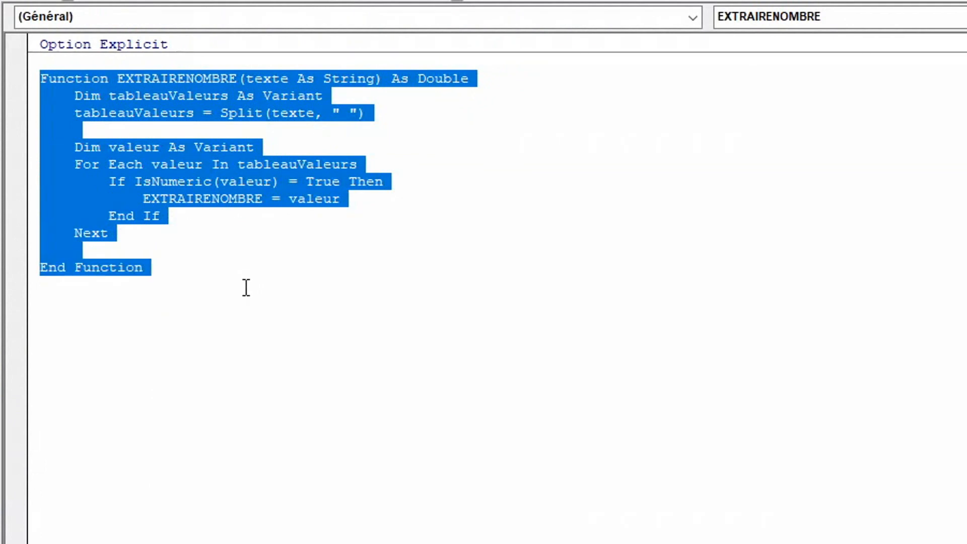
click(246, 288)
key(Return)
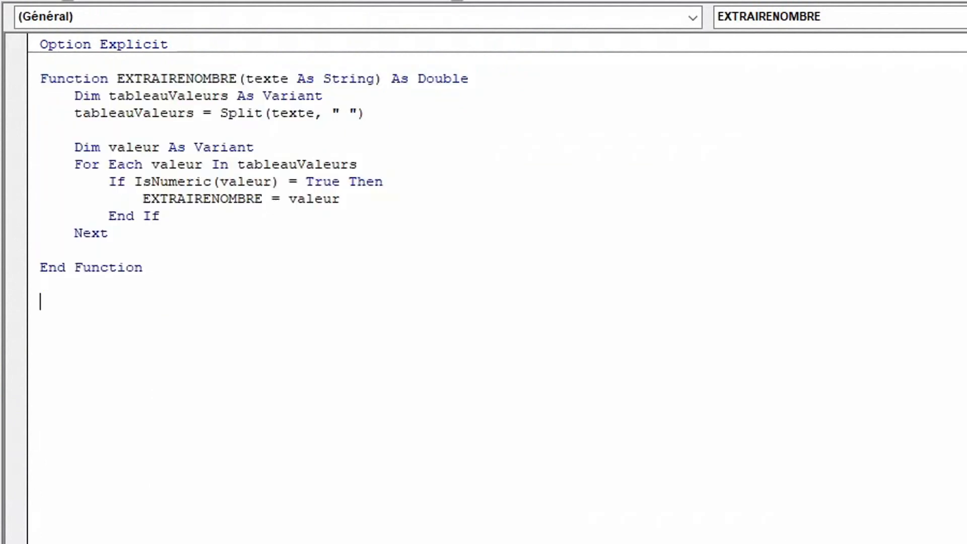
key(ctrl+v)
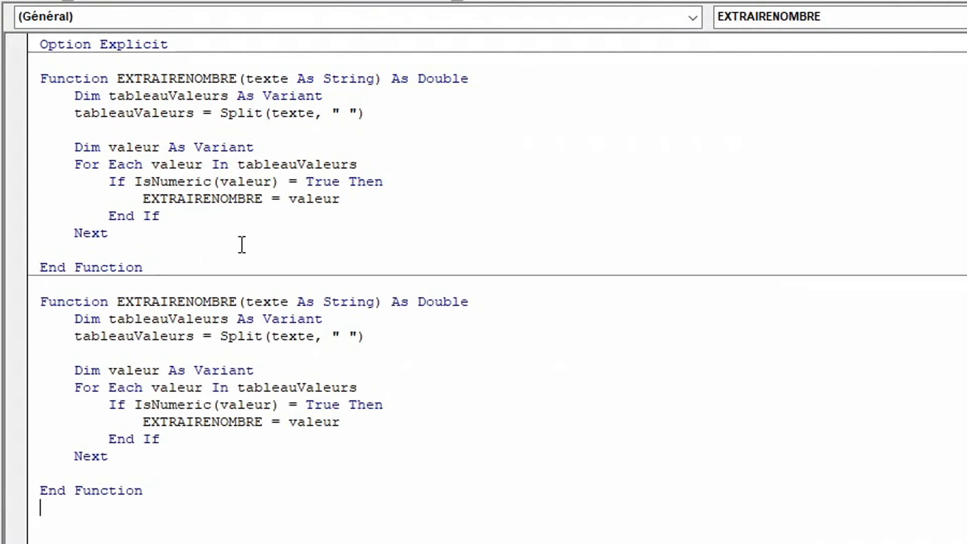
Rename the duplicated function to ADDITIONNERNOMBRE in its declaration line.
click(184, 301)
key(BackSpace)
key(BackSpace)
key(BackSpace)
key(BackSpace)
key(BackSpace)
key(BackSpace)
key(BackSpace)
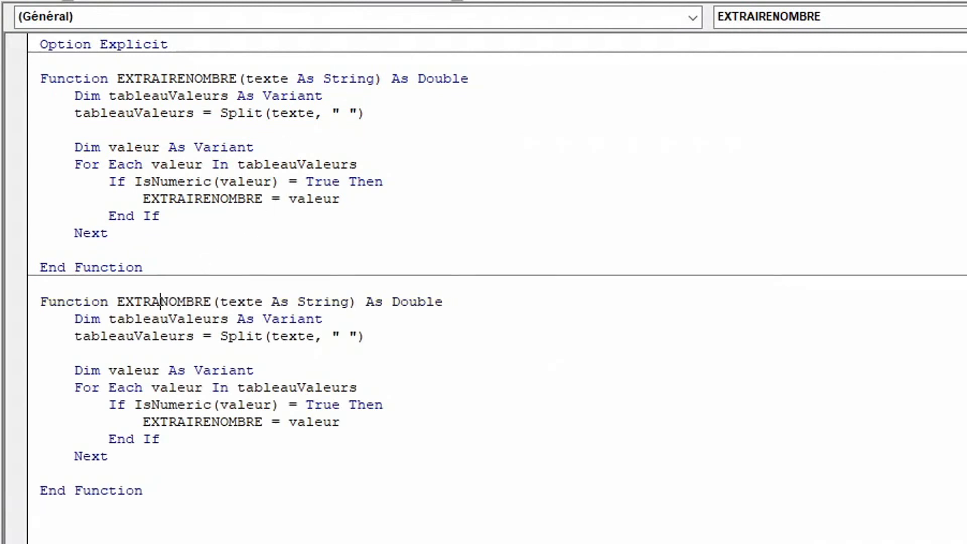
key(BackSpace)
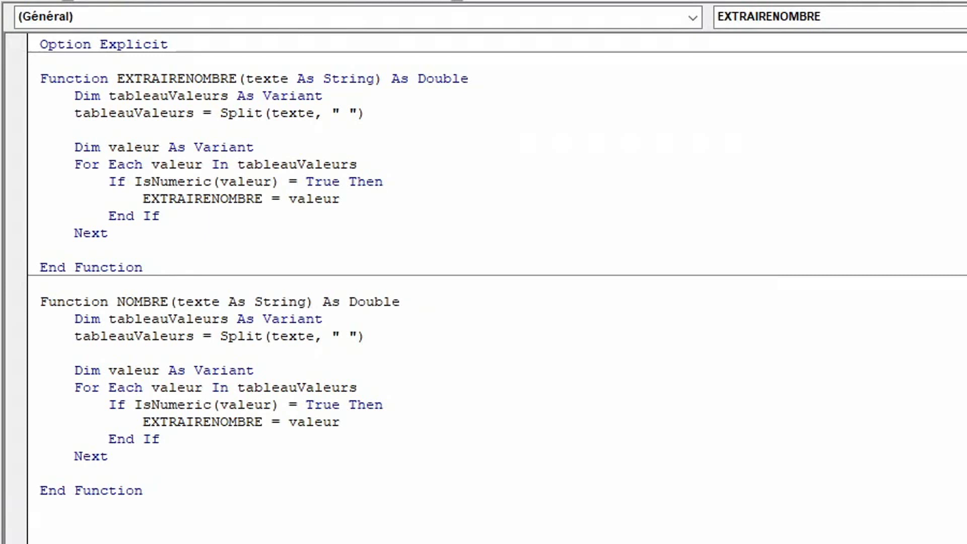
text(ADDITIONNER)
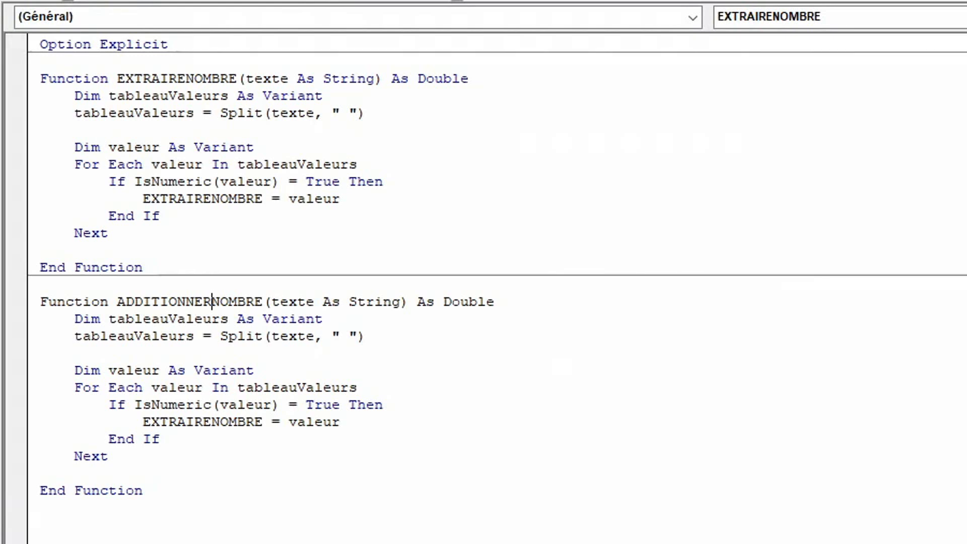
Declare a resultat variable As Double on a new line directly below the ADDITIONNERNOMBRE function declaration.
click(505, 303)
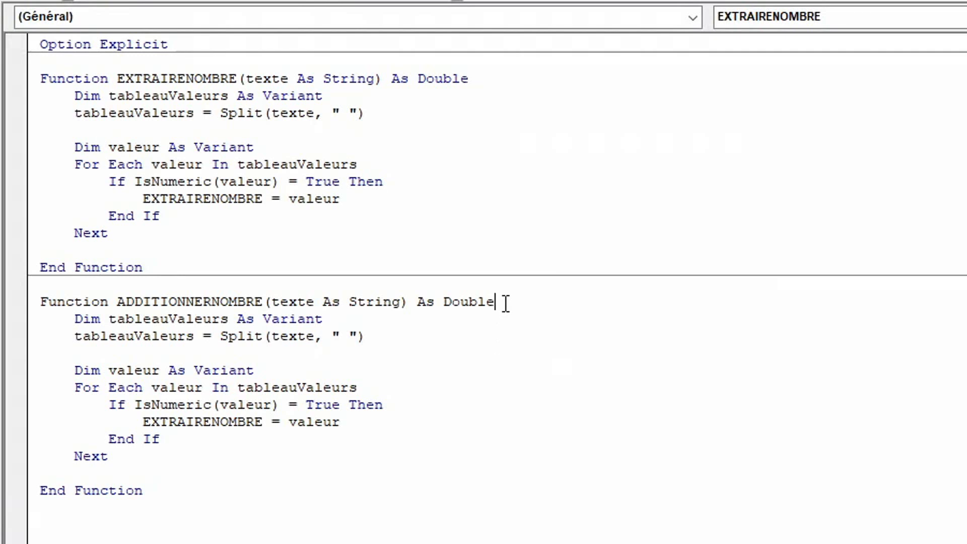
key(Return)
text(dim resultat as dou)
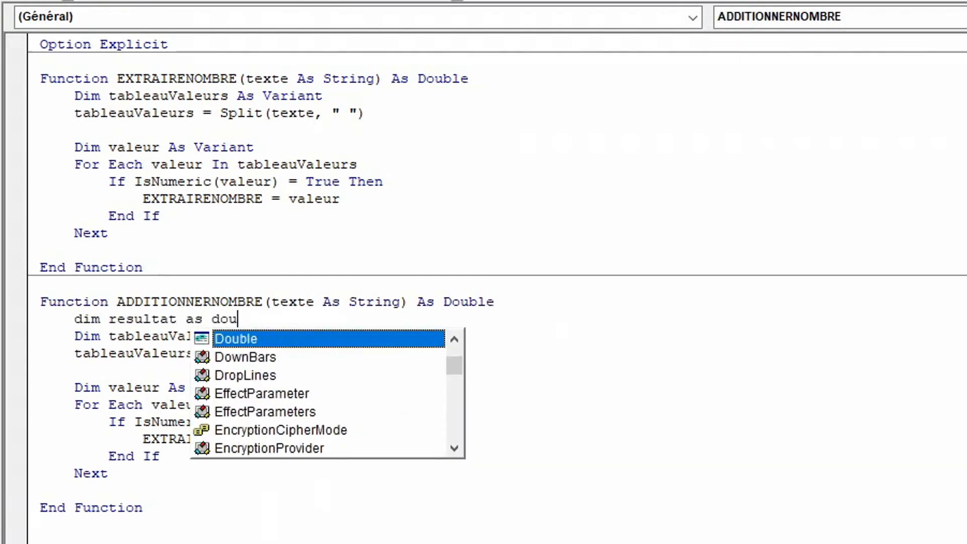
key(Return)
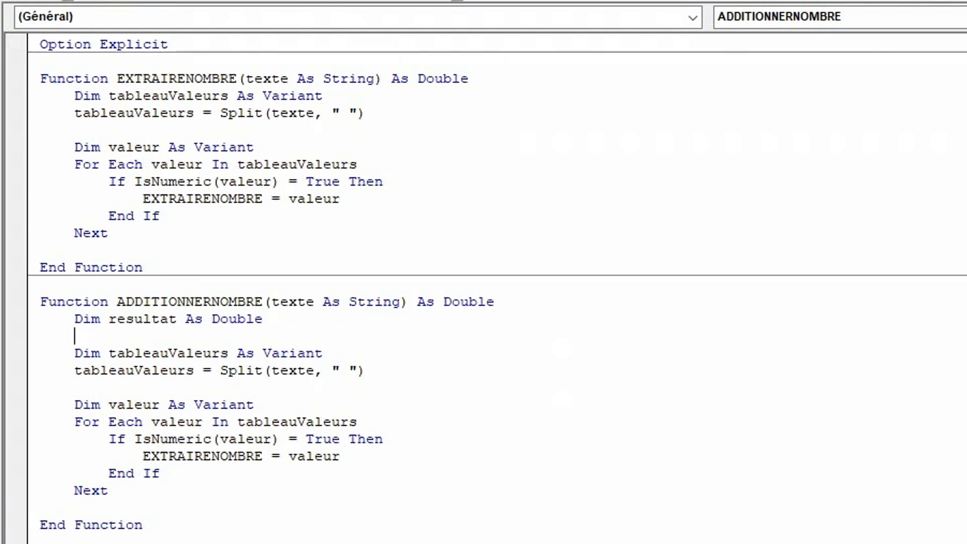
Change the assignment inside the If block of ADDITIONNERNOMBRE to resultat = resultat + valeur.
double_click(239, 456)
text(restulat)
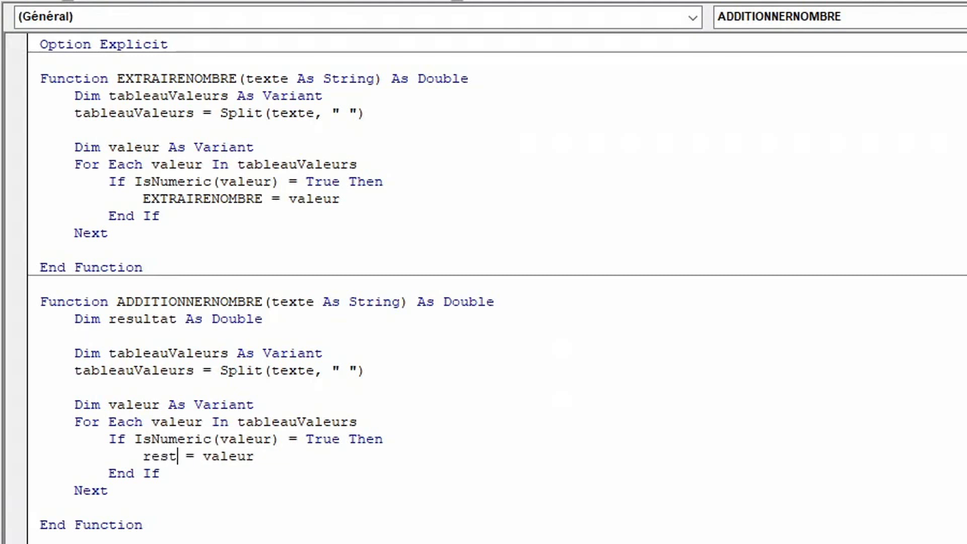
key(Right)
key(Right)
text(resulta)
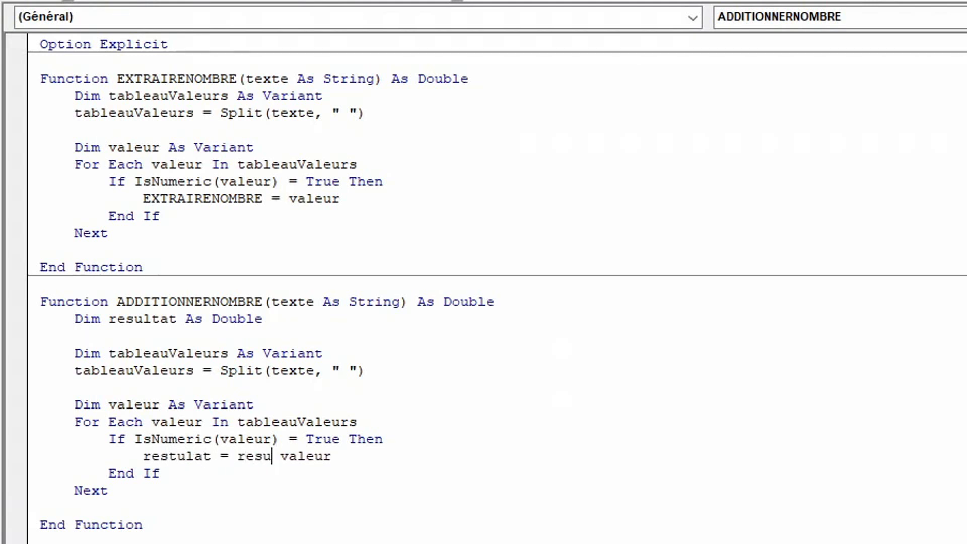
text(t +)
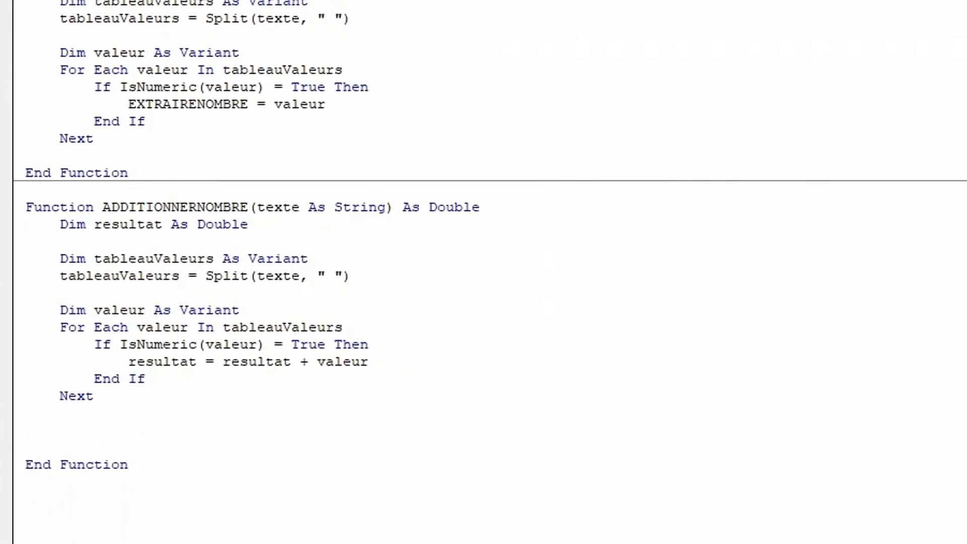
After the loop's Next line, add ADDITIONNERNOMBRE = resultat so that the function returns the sum.
text(aadi)
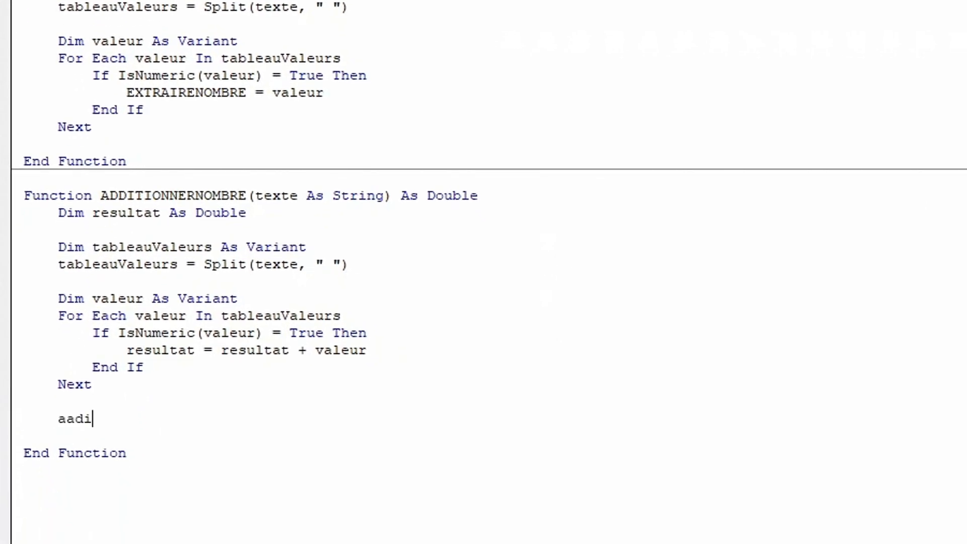
key(ctrl+space)
key(BackSpace)
key(BackSpace)
key(BackSpace)
text(dd)
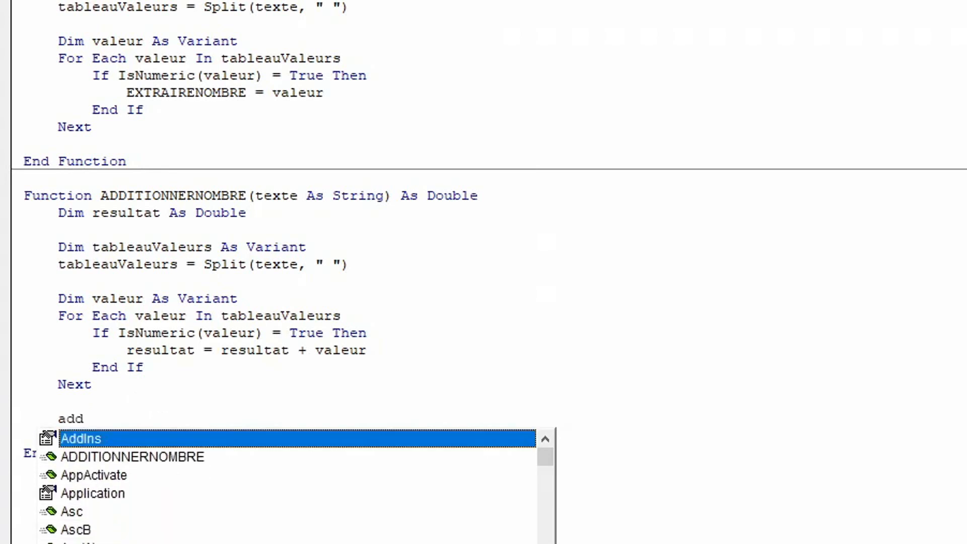
key(Down)
key(Tab)
text(= reu)
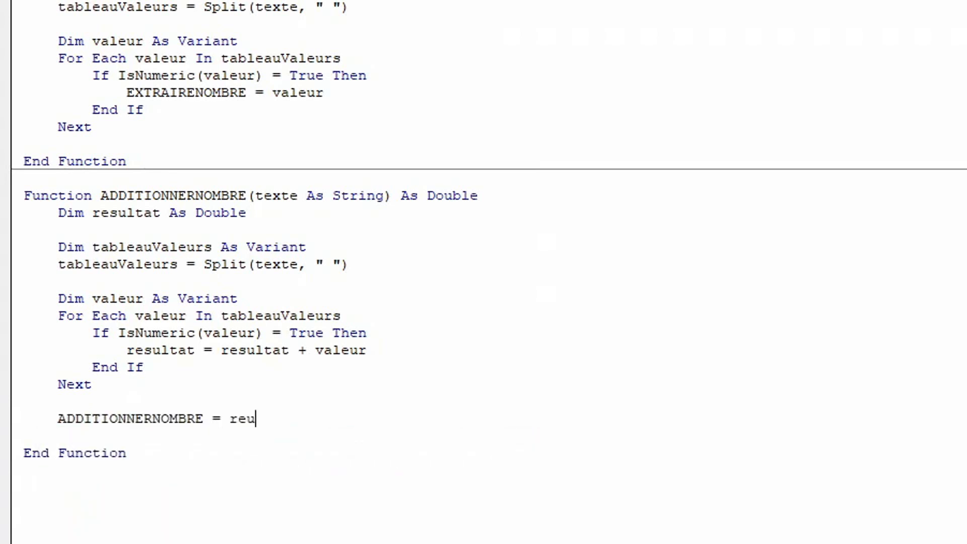
key(BackSpace)
text(sultat)
key(Up)
Switch back to the worksheet and enter =ADDITIONNERNOMBRE(B19) in cell C19, beside "Lot de 12 pommes et 13 poires".
key(alt+F11)
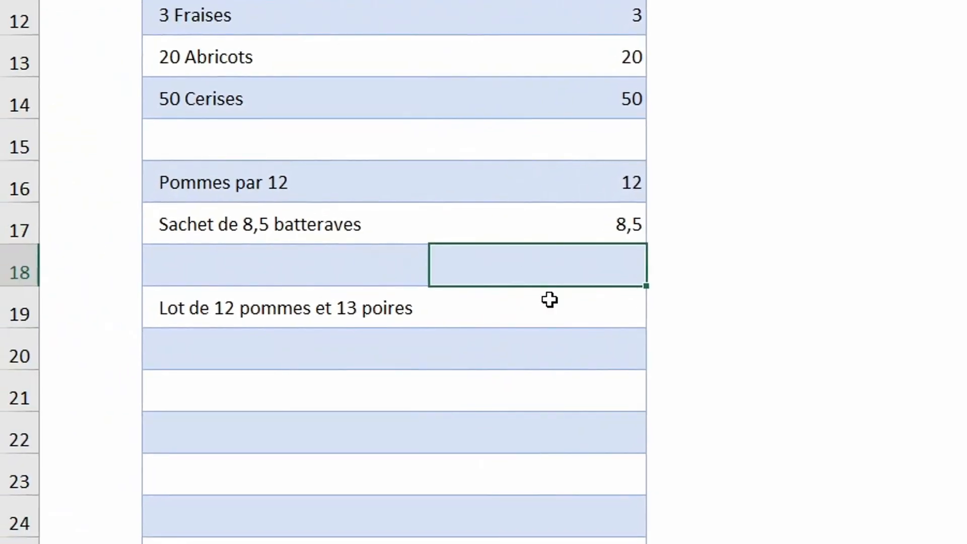
click(546, 317)
text(=a)
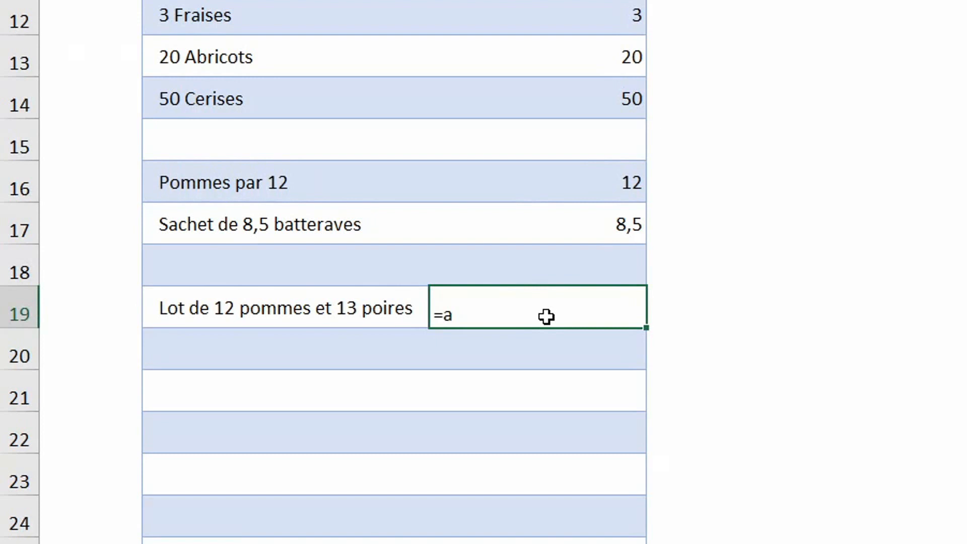
text(dditionnernombre()
click(367, 310)
text())
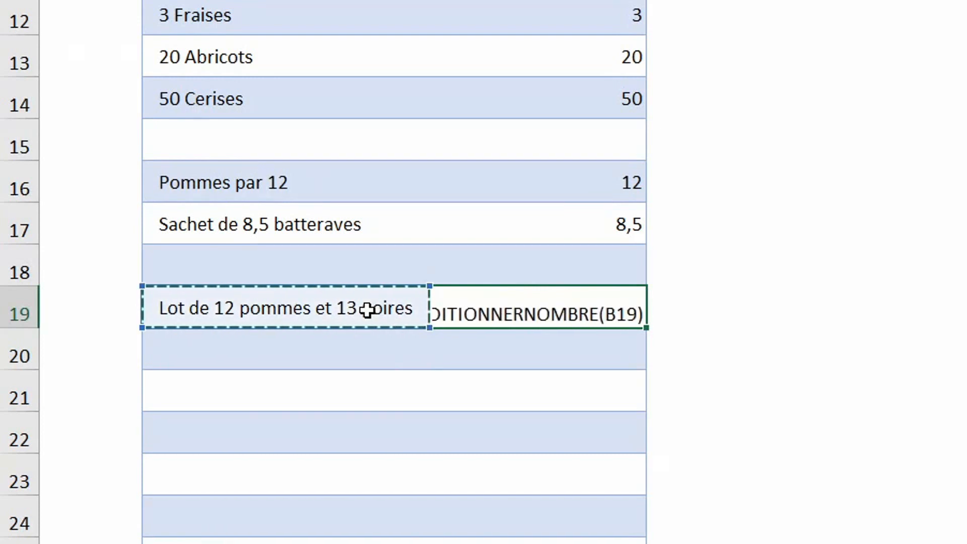
key(Return)
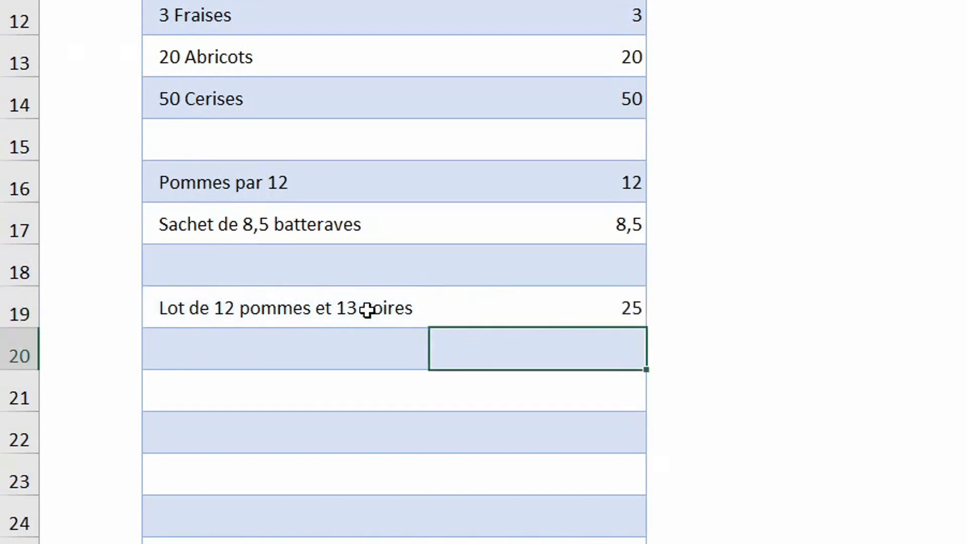